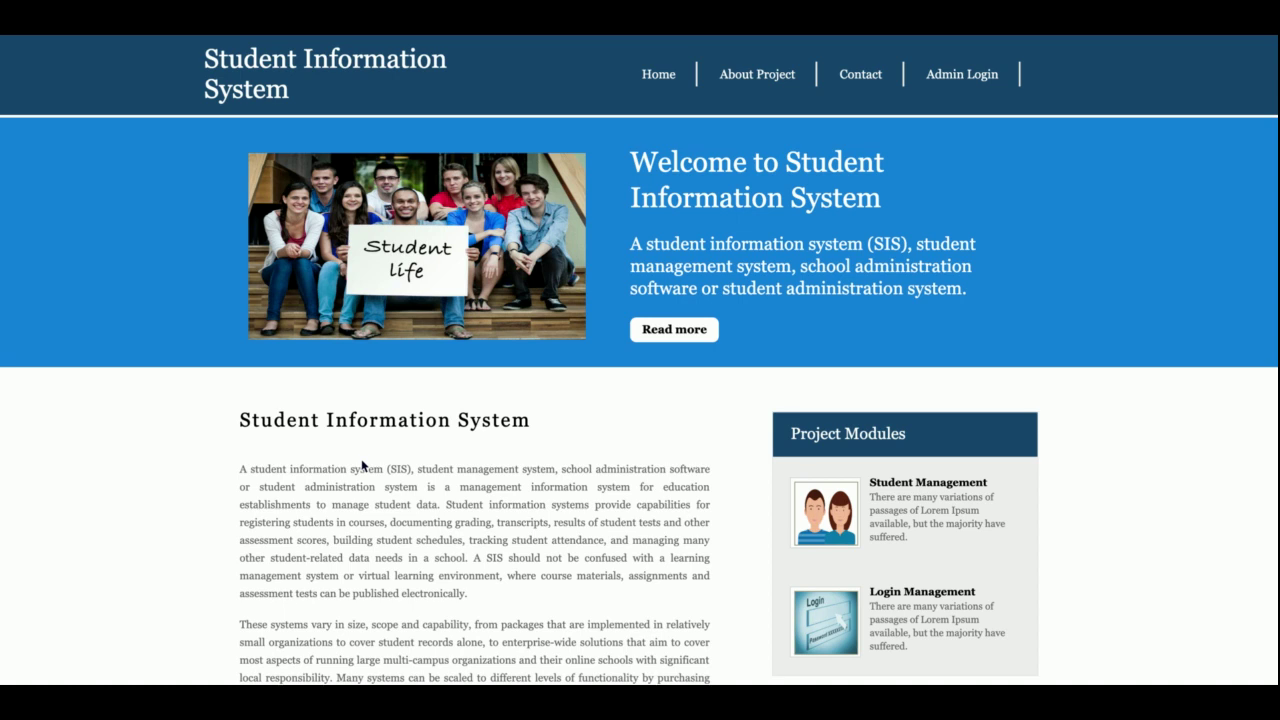
# - Scroll through the home page, then go to the About Project page
pyautogui.scroll(-3, 362, 466)
pyautogui.scroll(3, 363, 445)
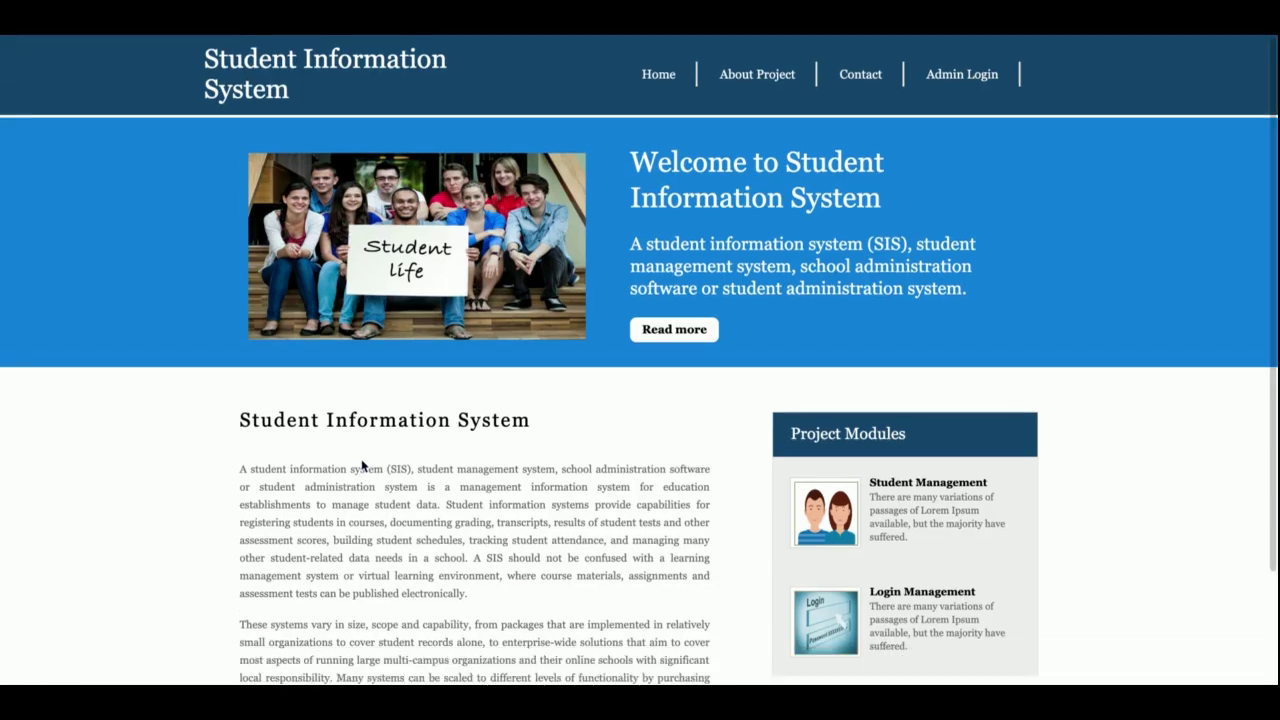
pyautogui.scroll(-2, 362, 466)
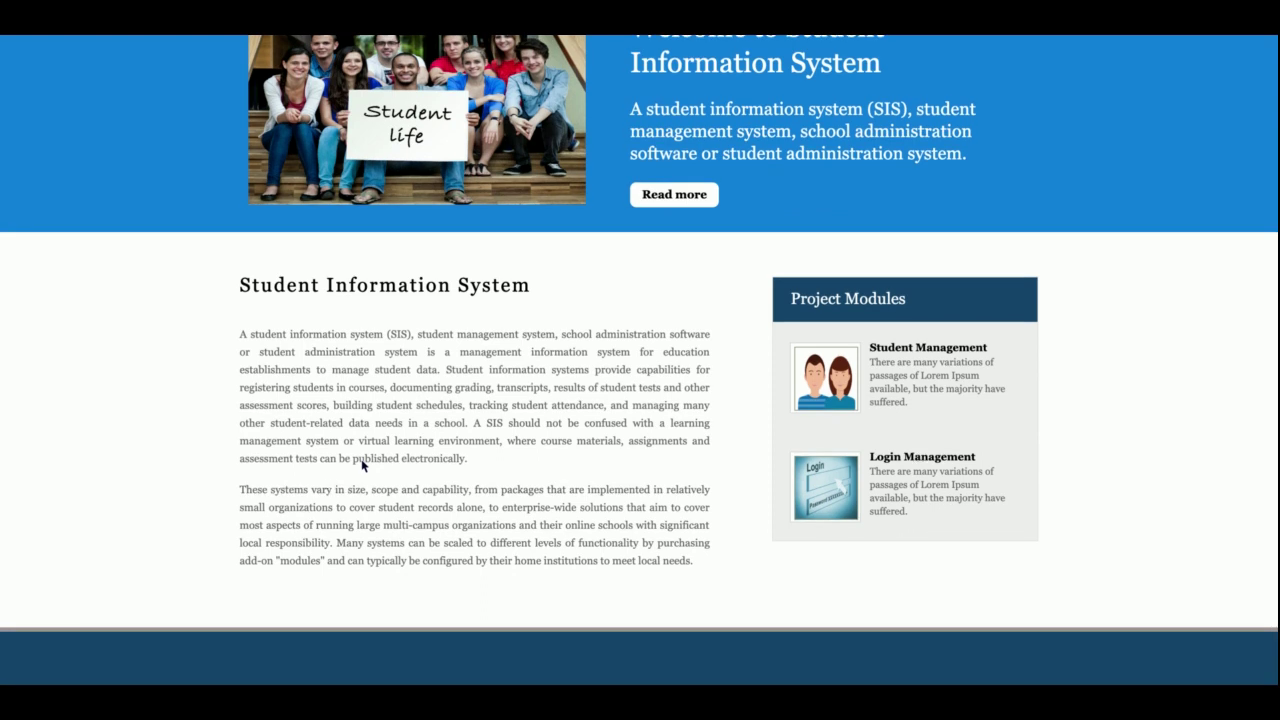
pyautogui.scroll(2, 362, 466)
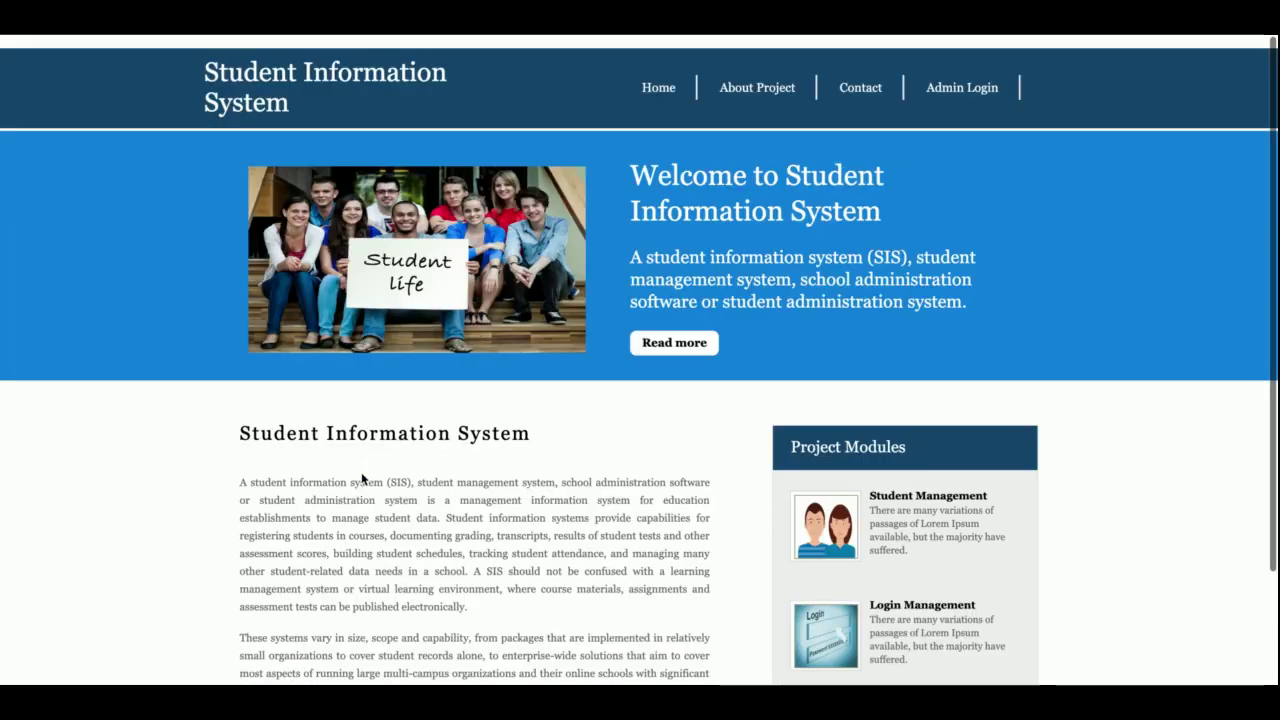
pyautogui.scroll(-2, 362, 465)
pyautogui.scroll(2, 361, 424)
pyautogui.scroll(-2, 361, 471)
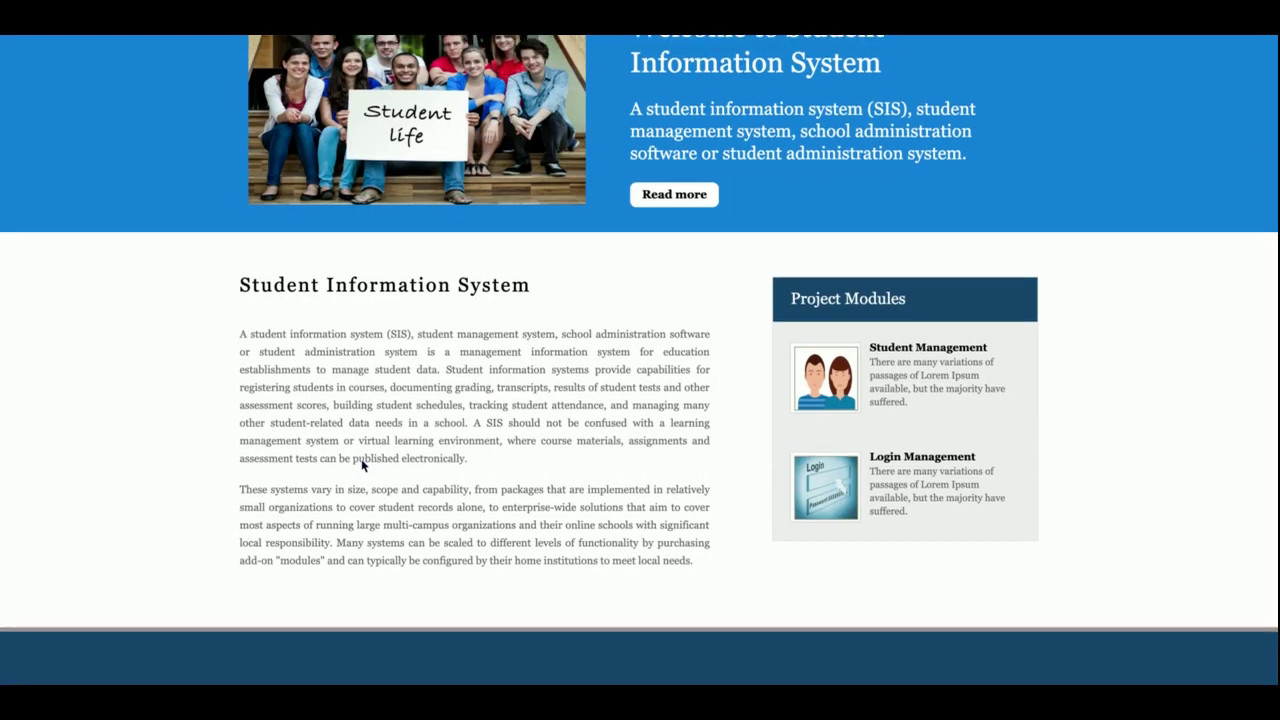
pyautogui.scroll(2, 362, 465)
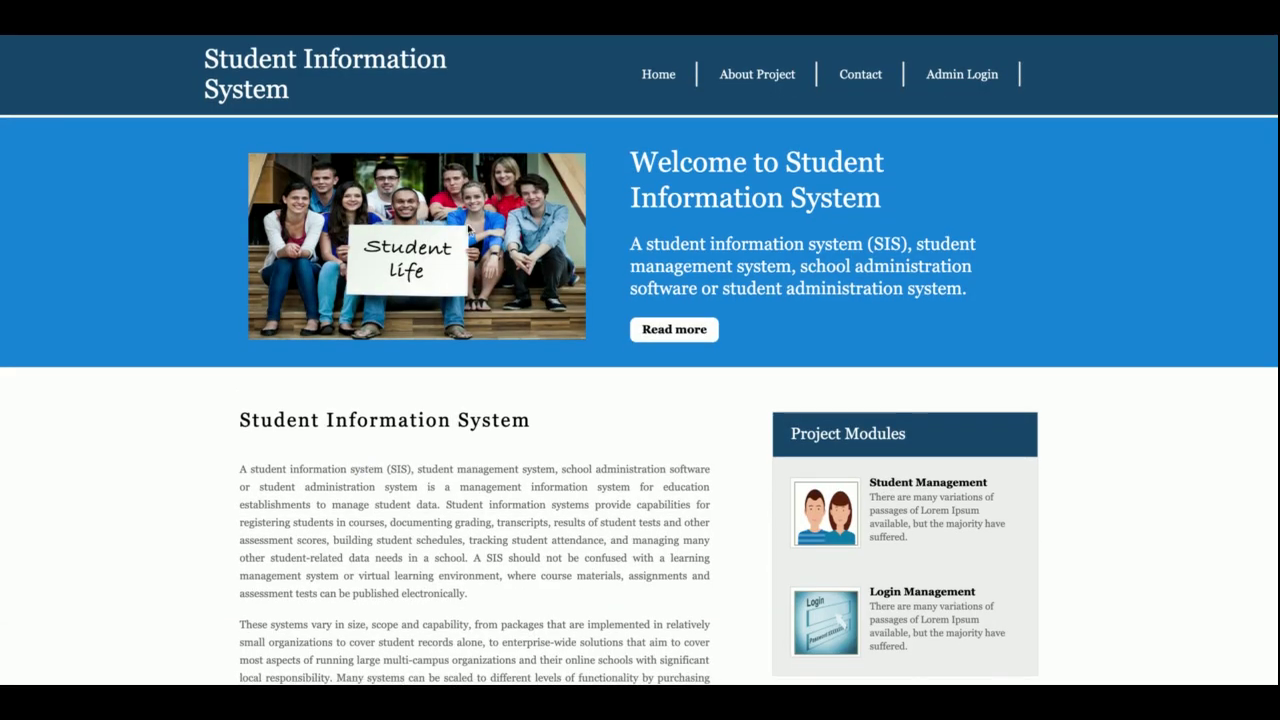
pyautogui.click(751, 77)
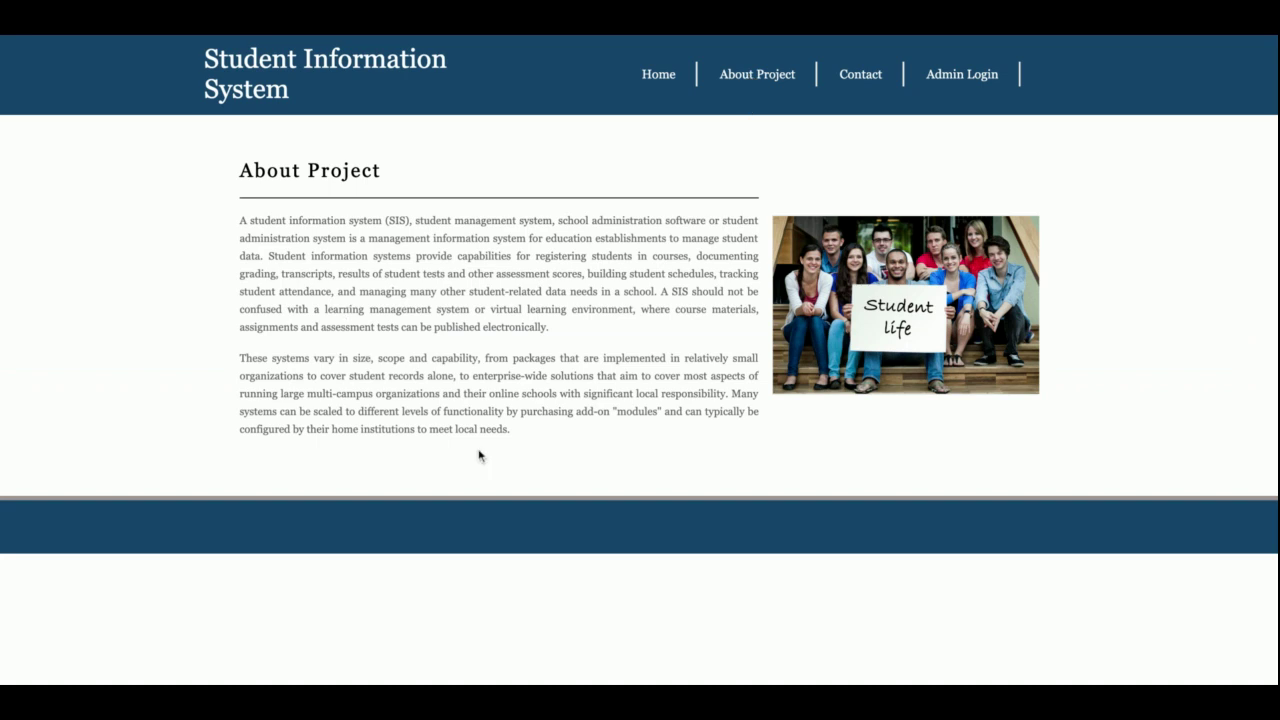
# - View the Contact Us form, then go to Admin Login with saved credentials autofilled
pyautogui.click(869, 82)
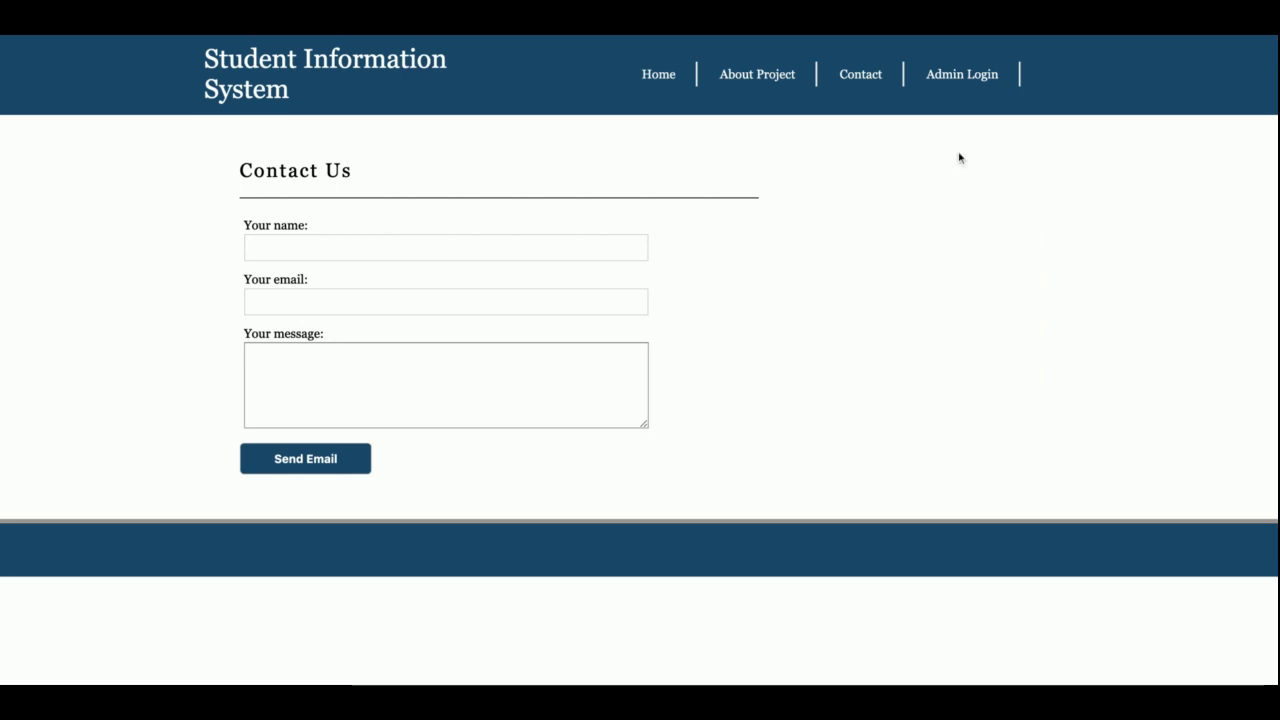
pyautogui.click(996, 79)
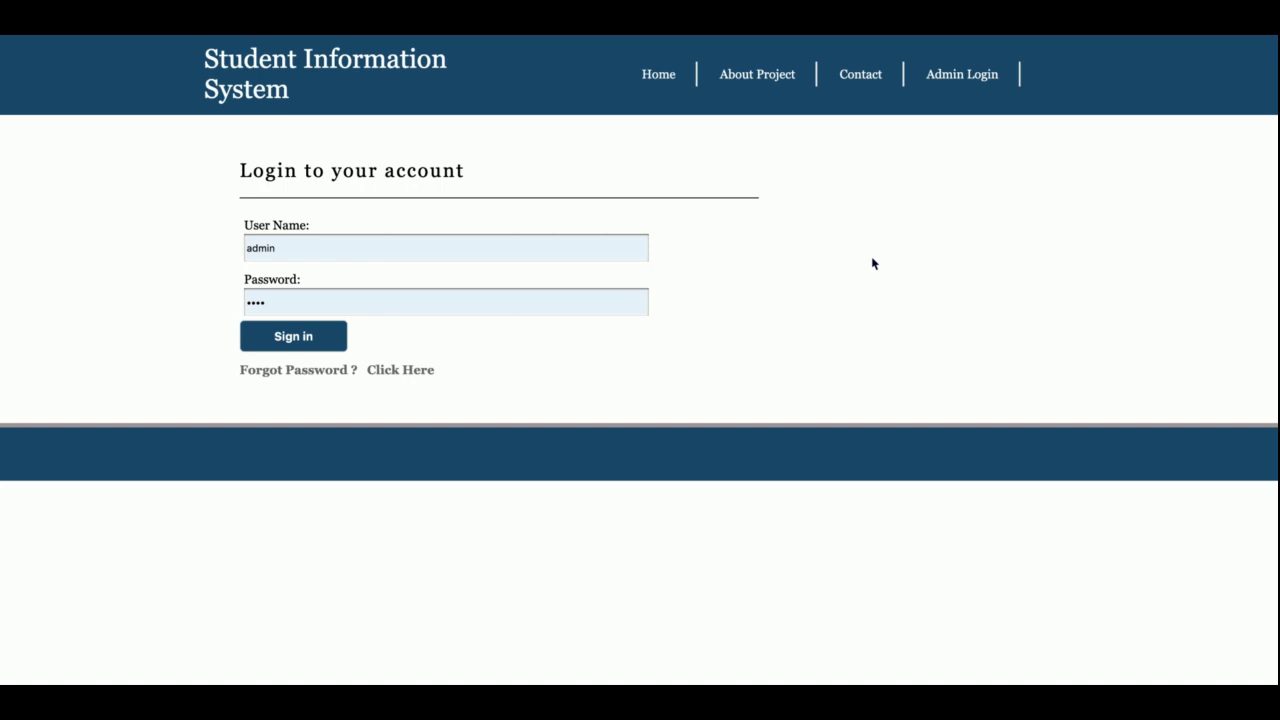
# - Sign in as administrator using the autofilled user name and password
pyautogui.click(291, 242)
pyautogui.click(500, 412)
pyautogui.click(294, 335)
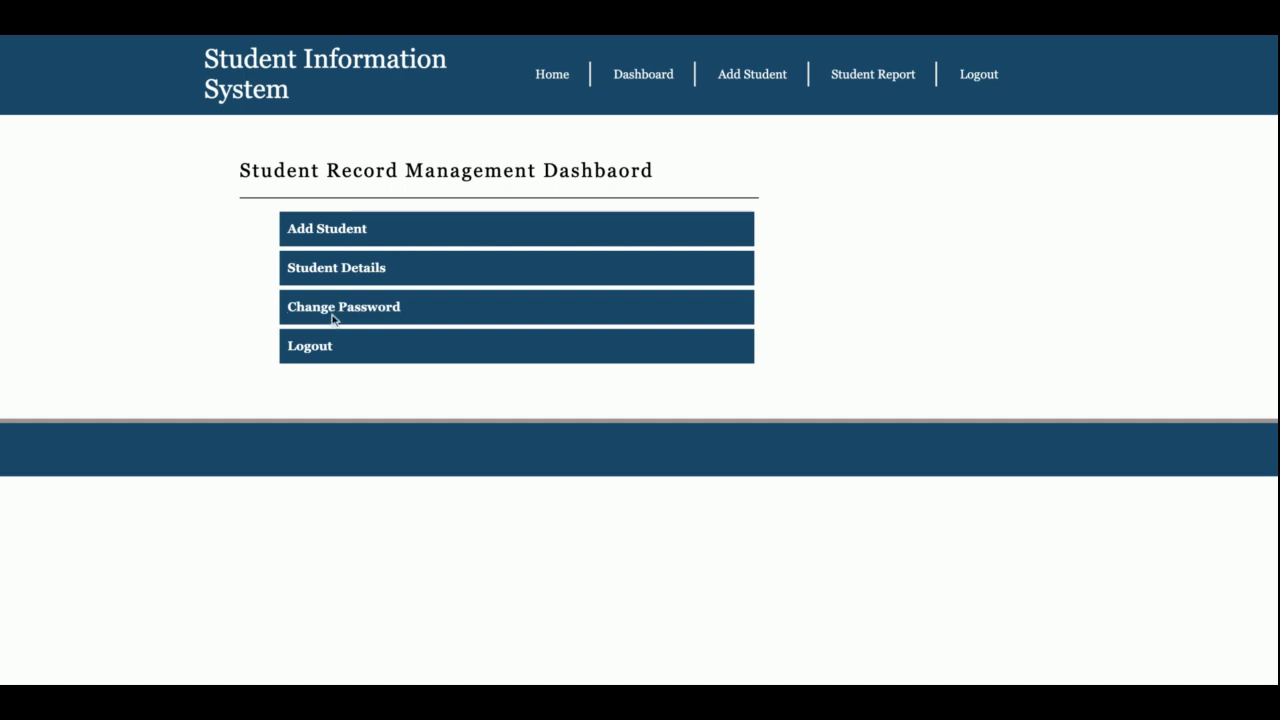
# - Bring up the Add New Student form and scroll through its fields
pyautogui.click(323, 229)
pyautogui.scroll(-5, 628, 445)
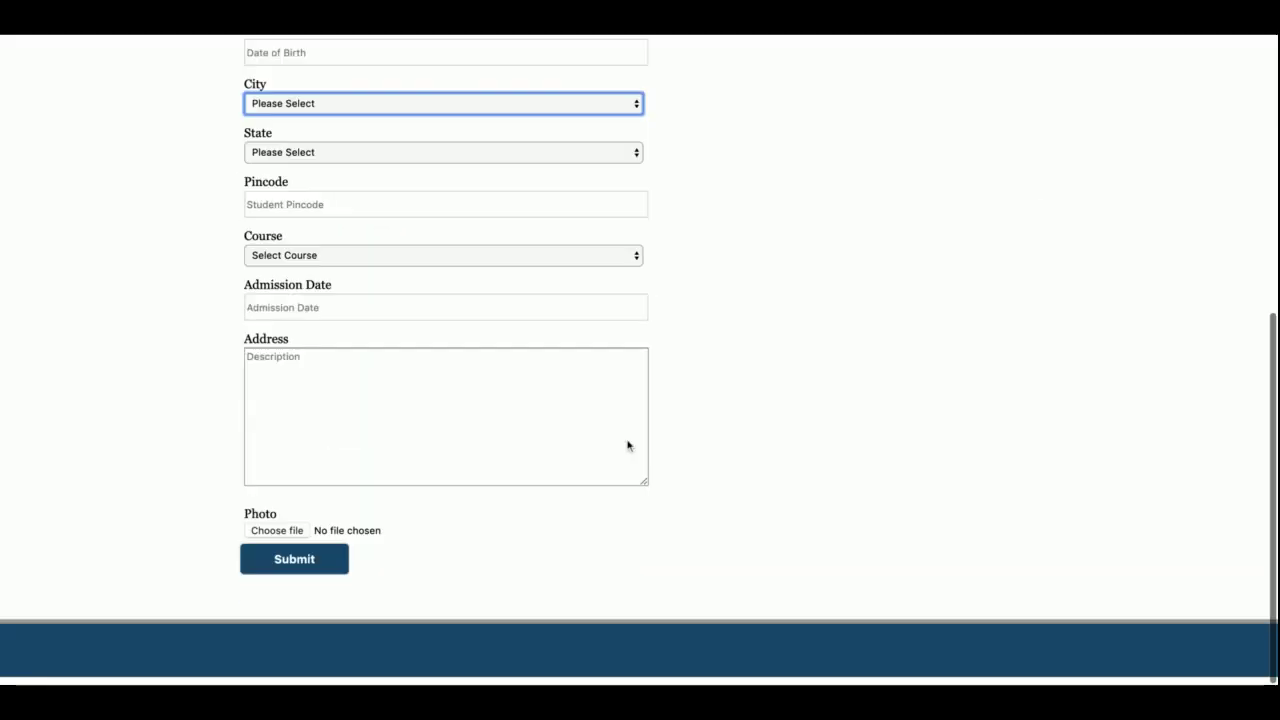
pyautogui.scroll(5, 628, 445)
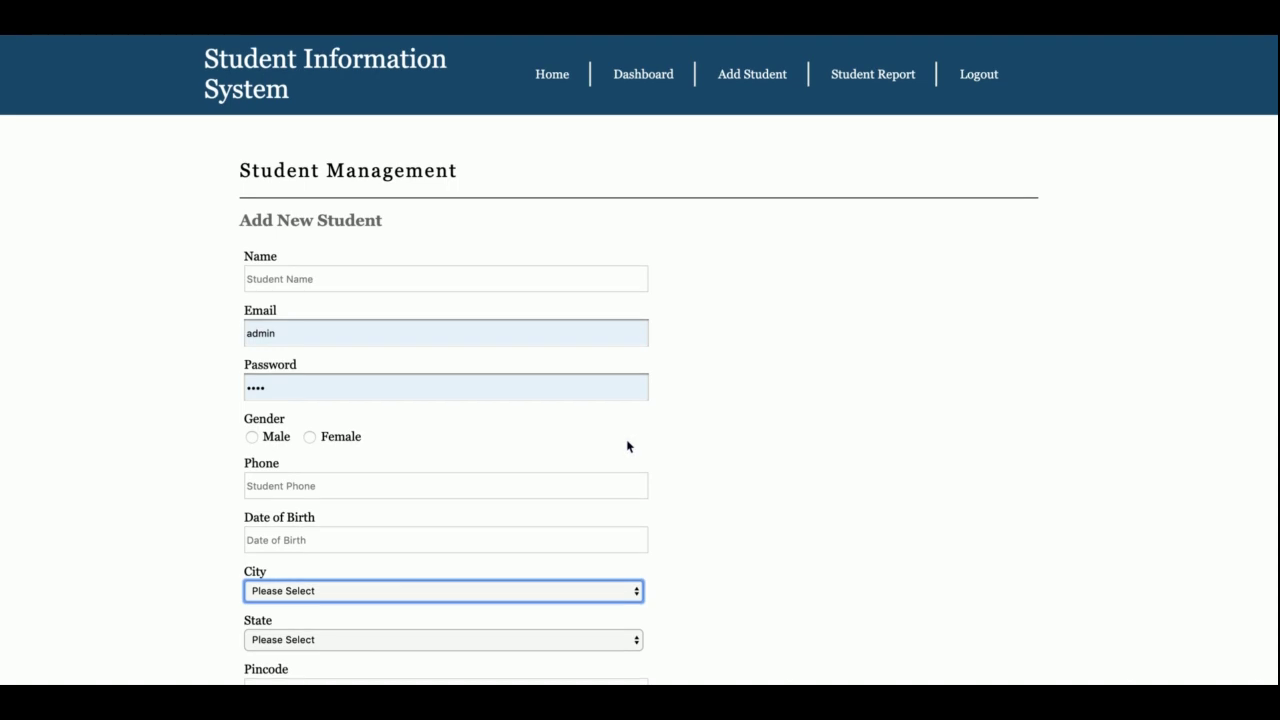
pyautogui.scroll(-4, 628, 445)
pyautogui.scroll(4, 628, 445)
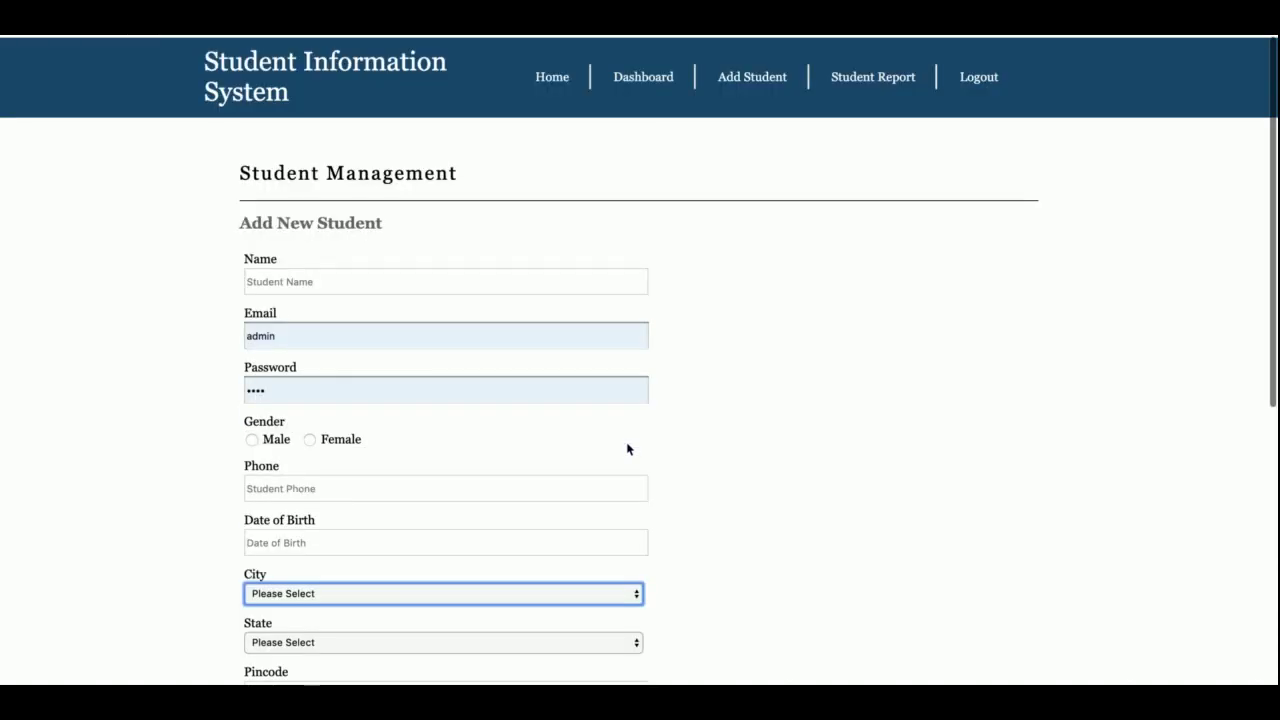
pyautogui.scroll(-5, 628, 449)
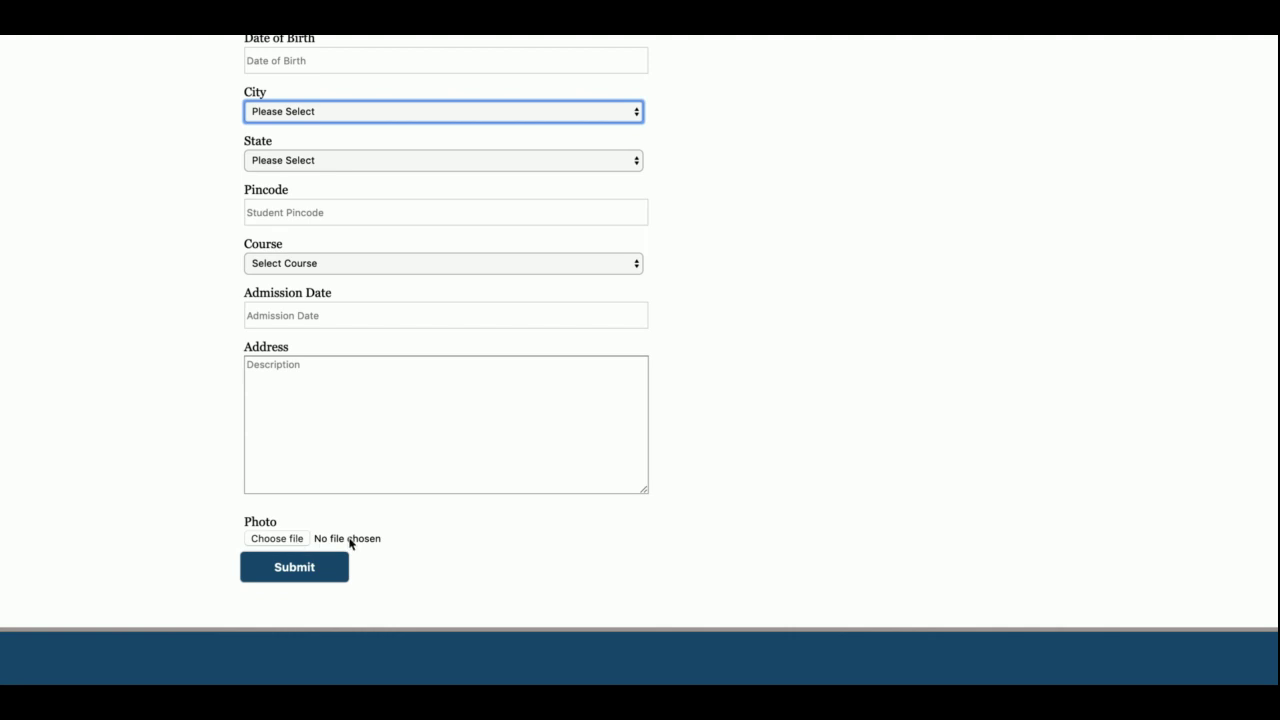
# - Try submitting the form and dismiss the email validation warning
pyautogui.click(285, 567)
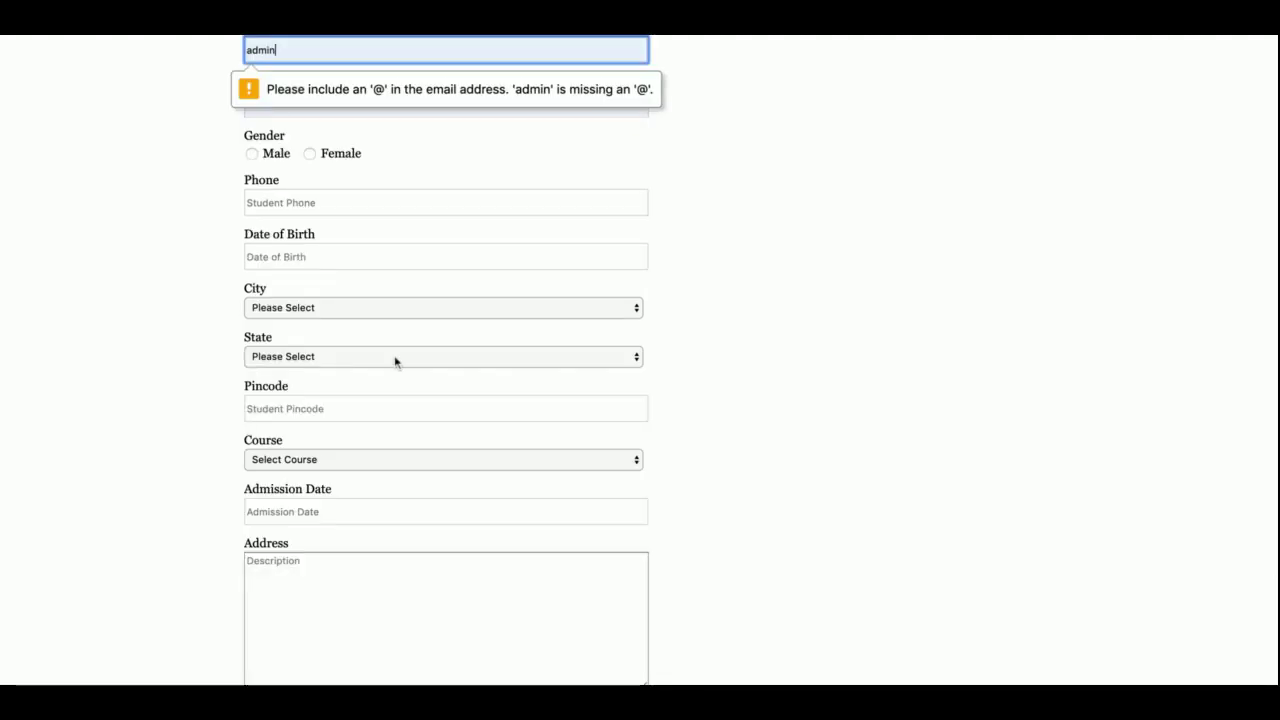
pyautogui.scroll(3, 395, 363)
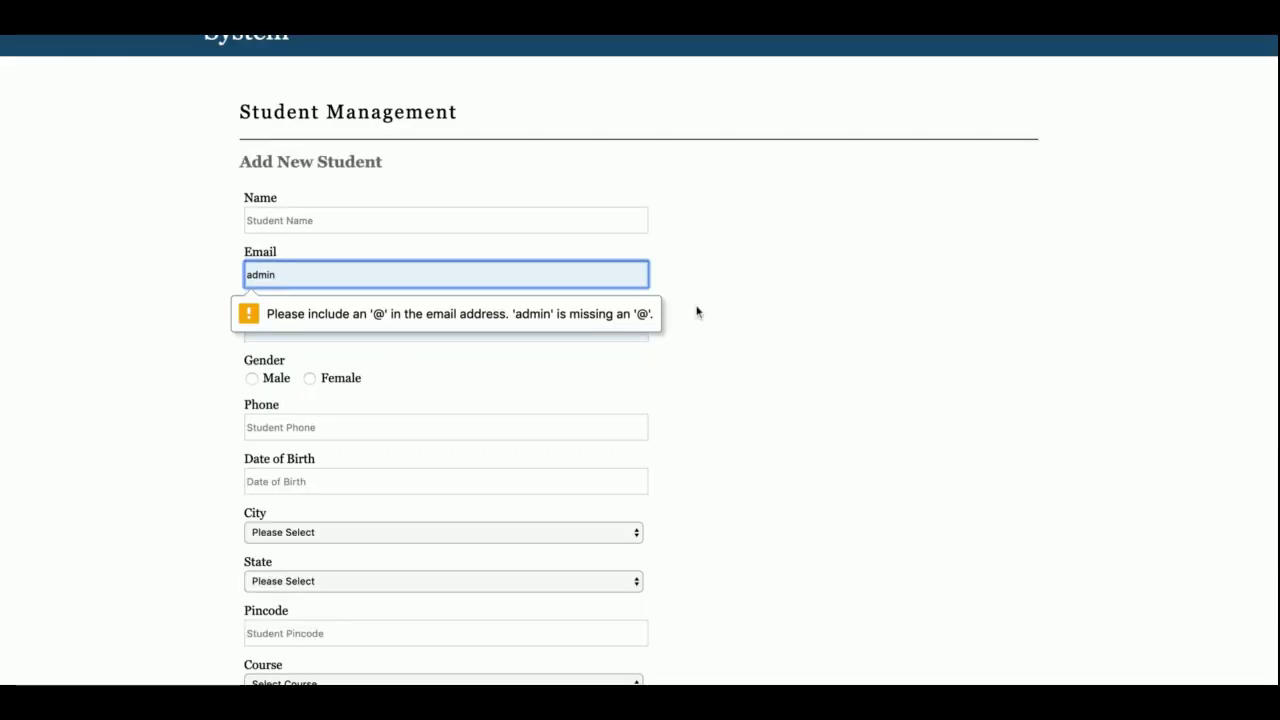
pyautogui.click(543, 315)
pyautogui.scroll(-8, 419, 295)
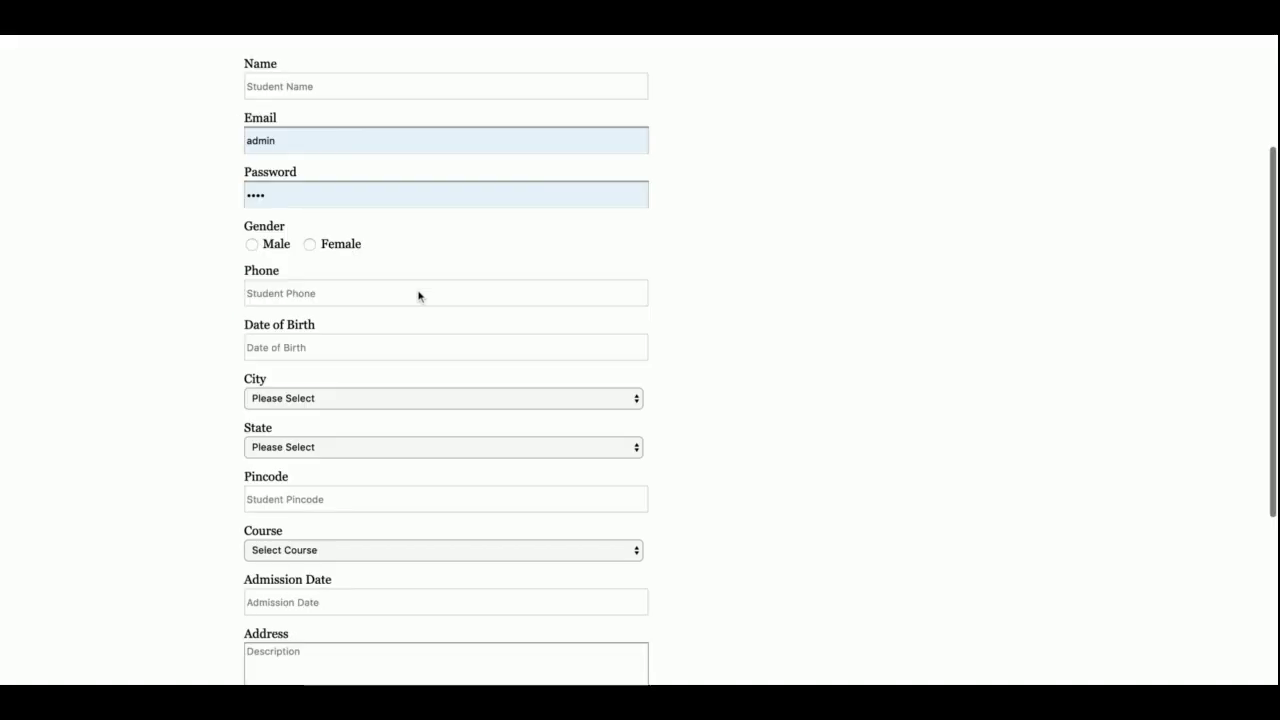
pyautogui.scroll(5, 419, 295)
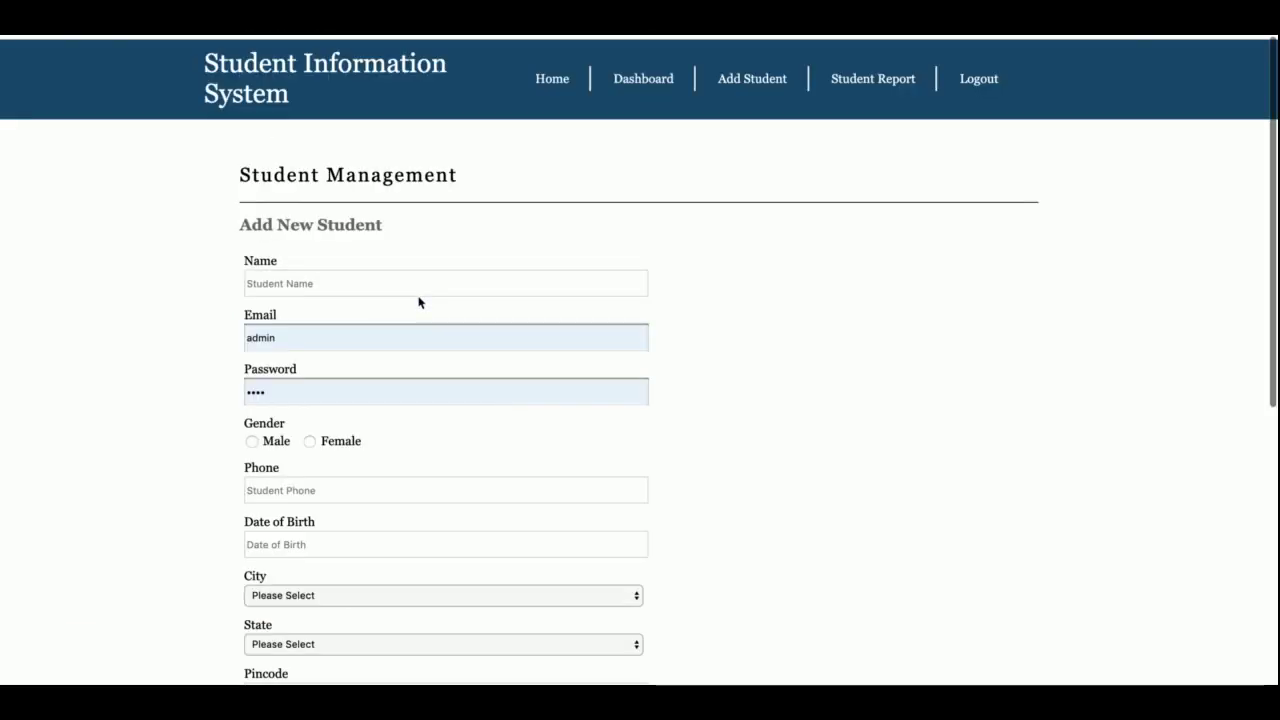
pyautogui.scroll(-3, 419, 297)
pyautogui.scroll(3, 419, 297)
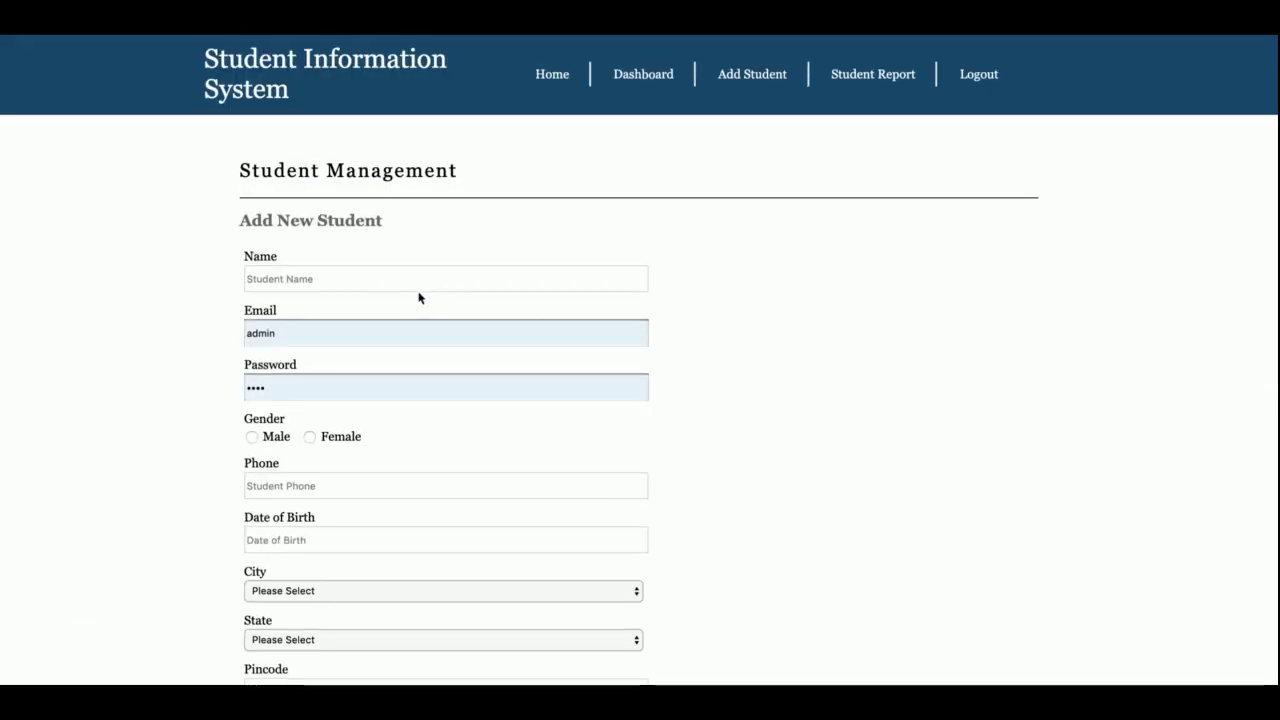
pyautogui.scroll(-5, 419, 297)
pyautogui.scroll(5, 419, 297)
pyautogui.scroll(-1, 419, 297)
pyautogui.scroll(-1, 419, 297)
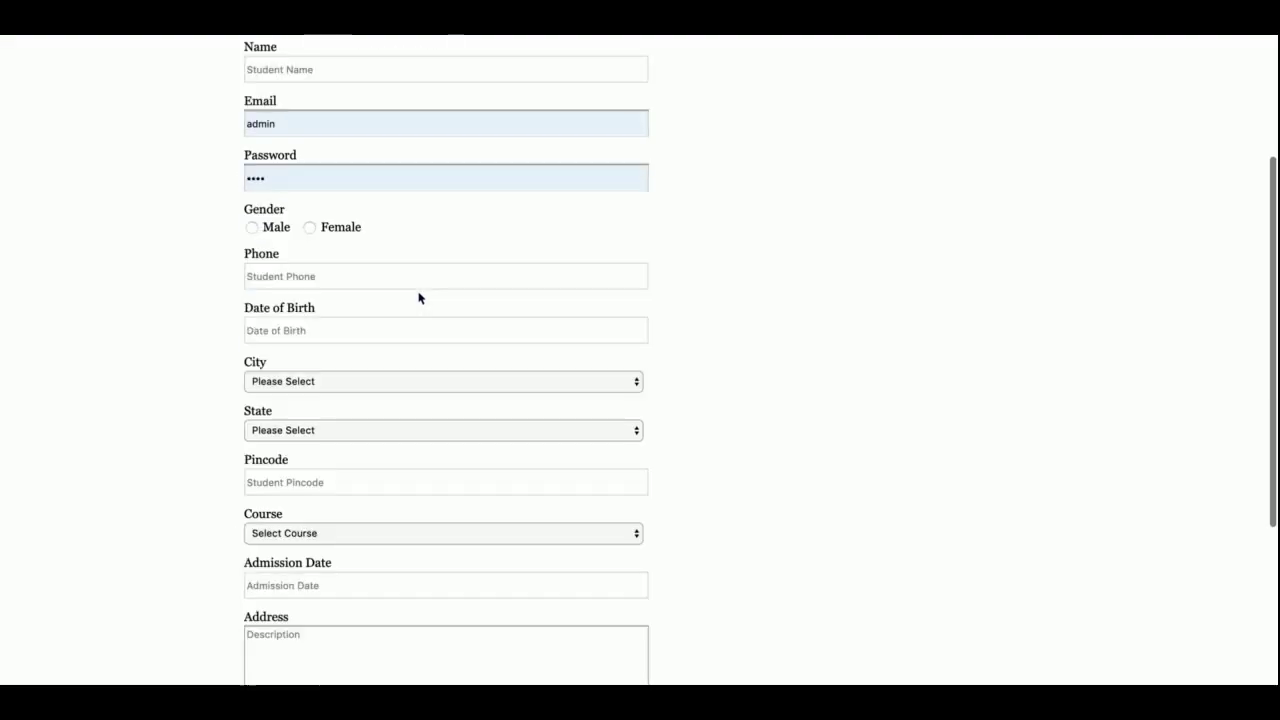
# - Set City to Varanasi and State to Madhya Pradesh, then return to the form's top
pyautogui.click(437, 378)
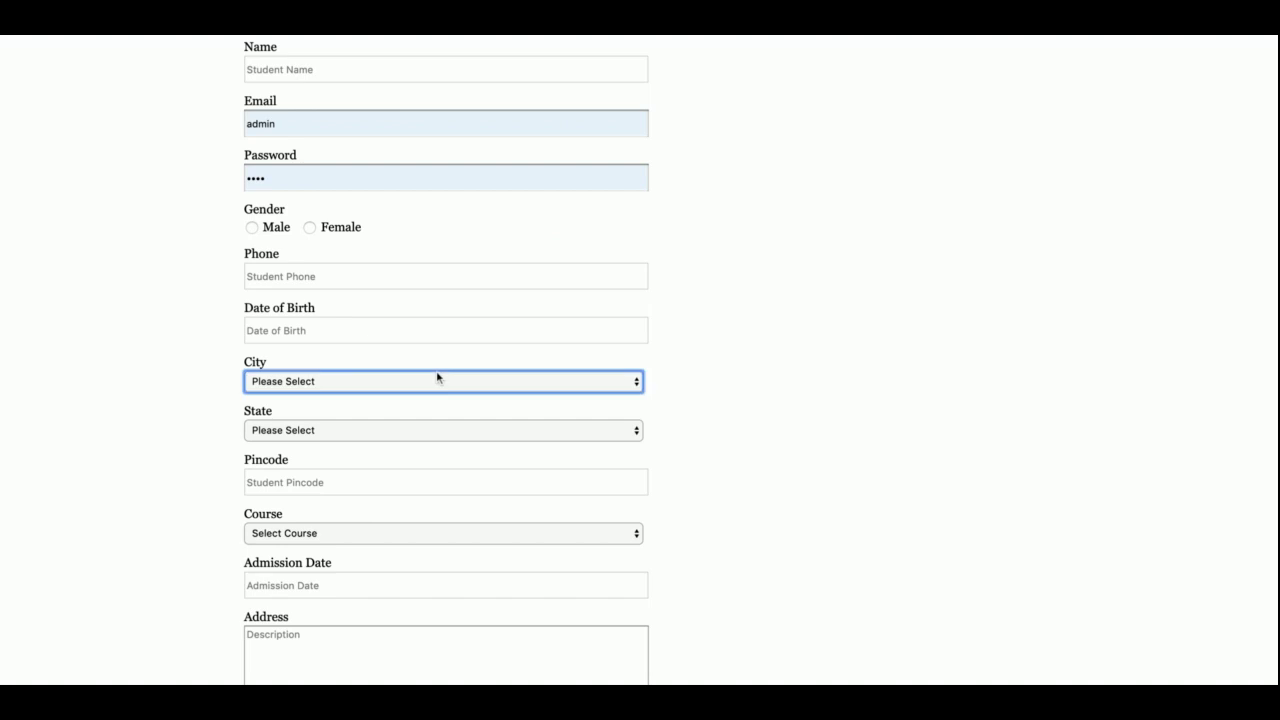
pyautogui.click(426, 392)
pyautogui.click(426, 392)
pyautogui.click(427, 433)
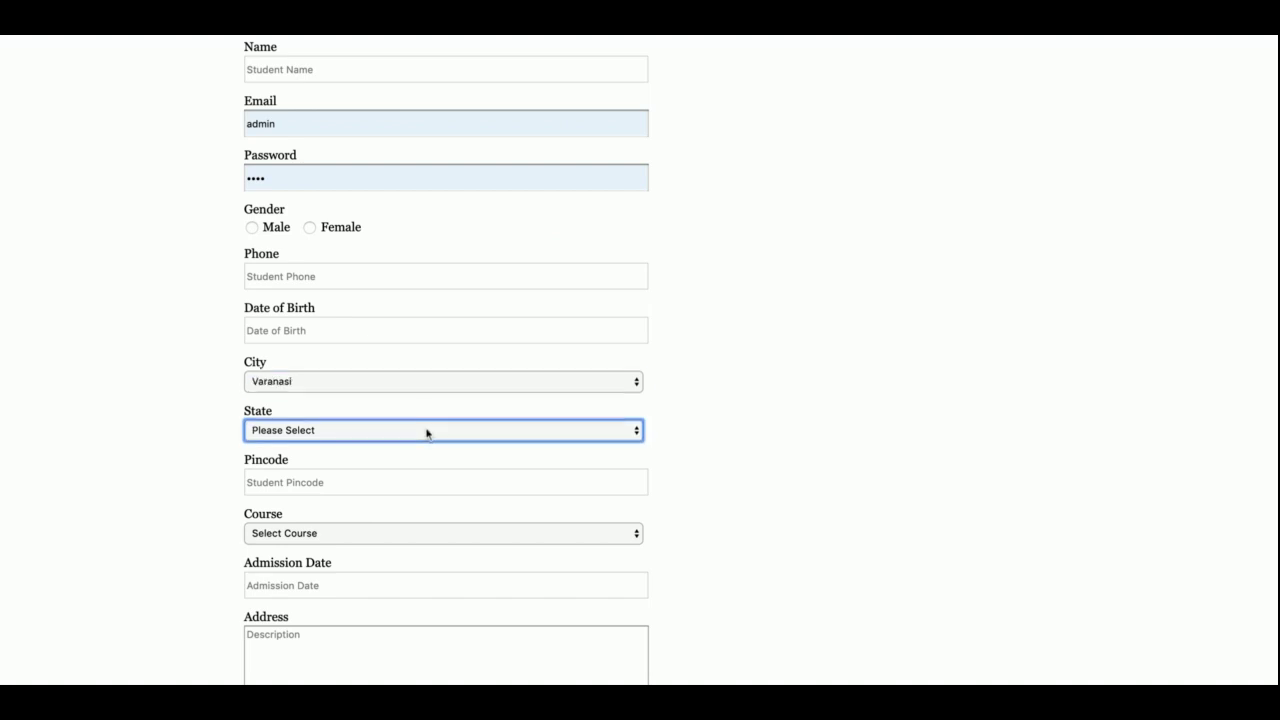
pyautogui.click(428, 440)
pyautogui.click(362, 477)
pyautogui.scroll(-3, 393, 465)
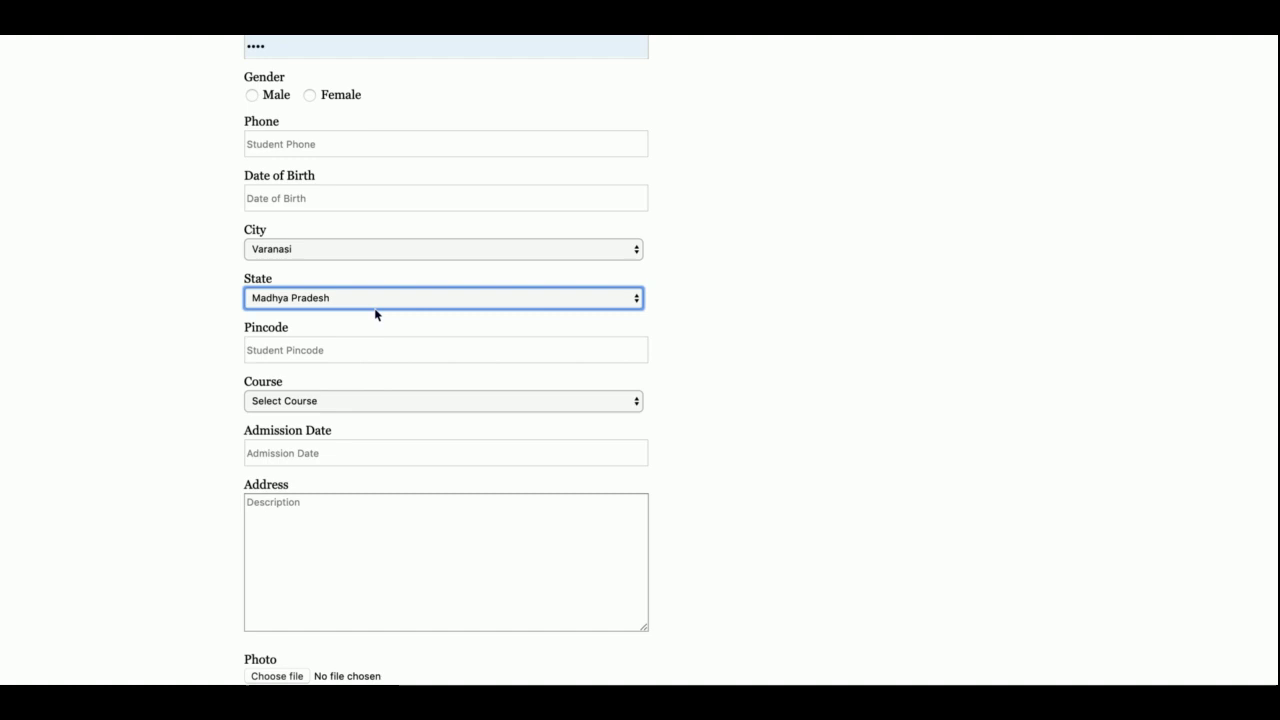
pyautogui.scroll(5, 375, 314)
pyautogui.scroll(-2, 509, 186)
pyautogui.scroll(2, 509, 186)
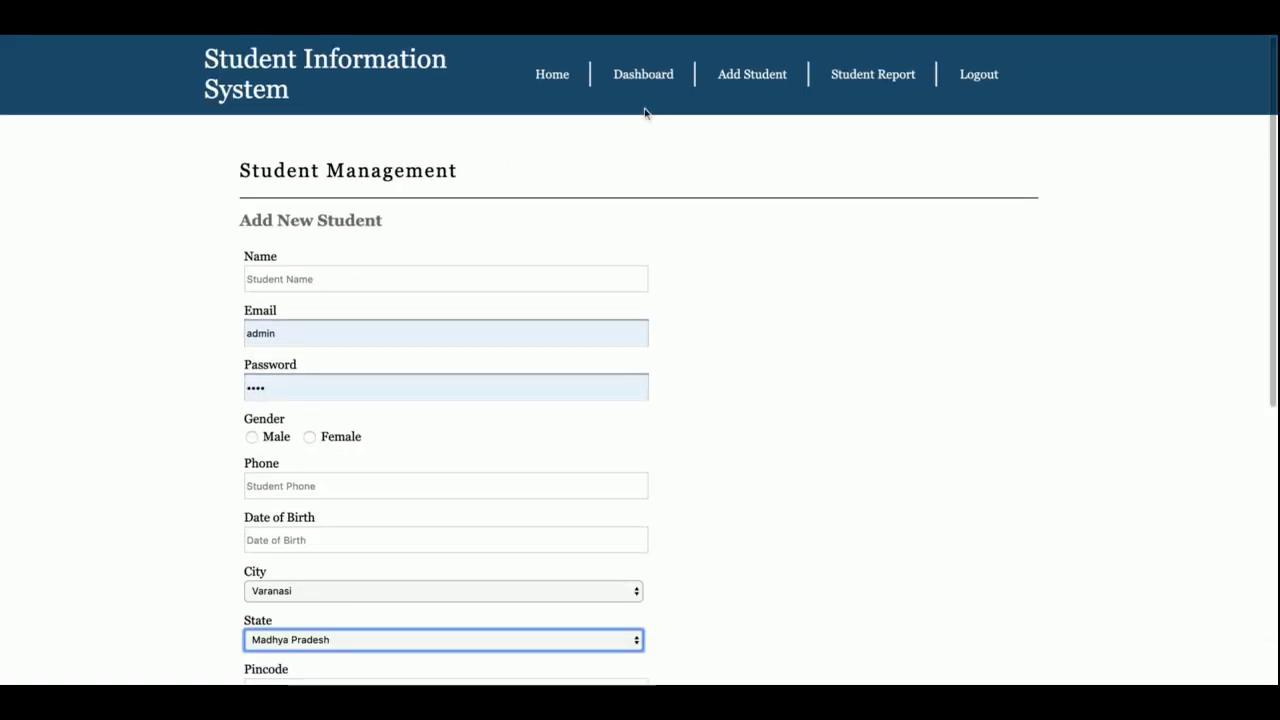
# - Bring up the Student Details report from the dashboard and sort it by name both ways
pyautogui.click(650, 78)
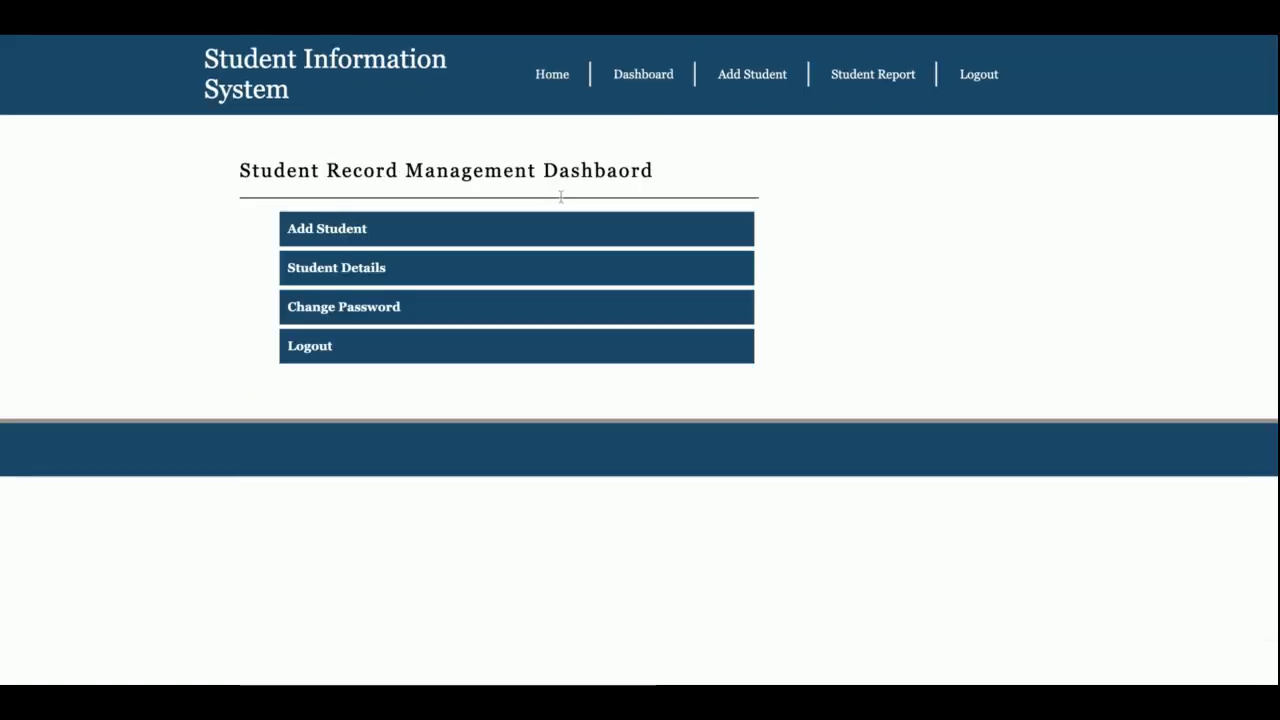
pyautogui.click(362, 278)
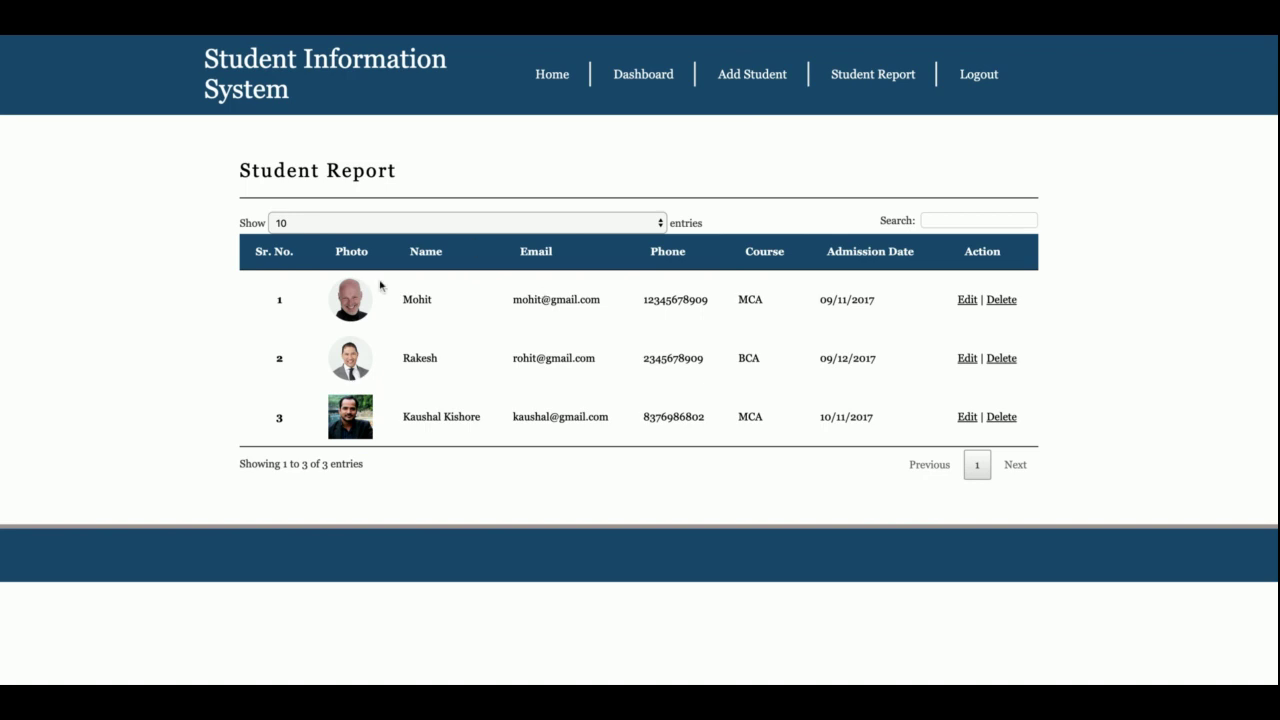
pyautogui.click(432, 257)
pyautogui.click(433, 257)
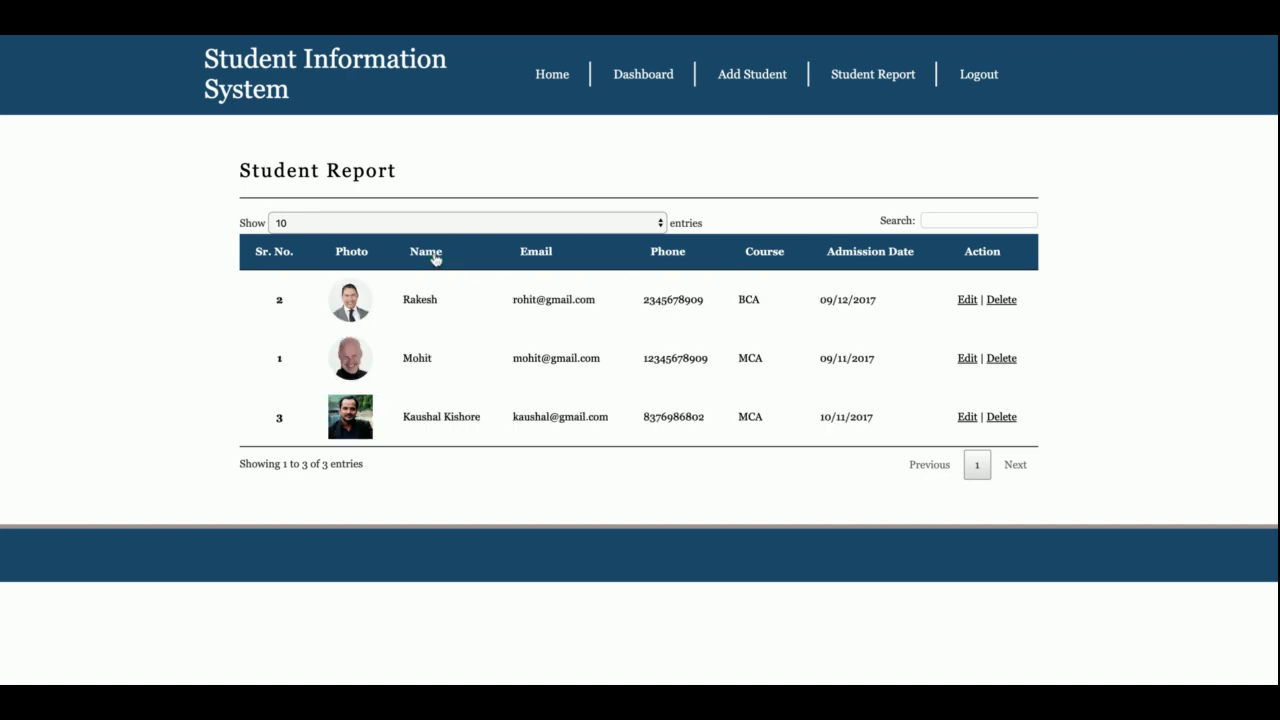
pyautogui.click(435, 258)
pyautogui.click(435, 257)
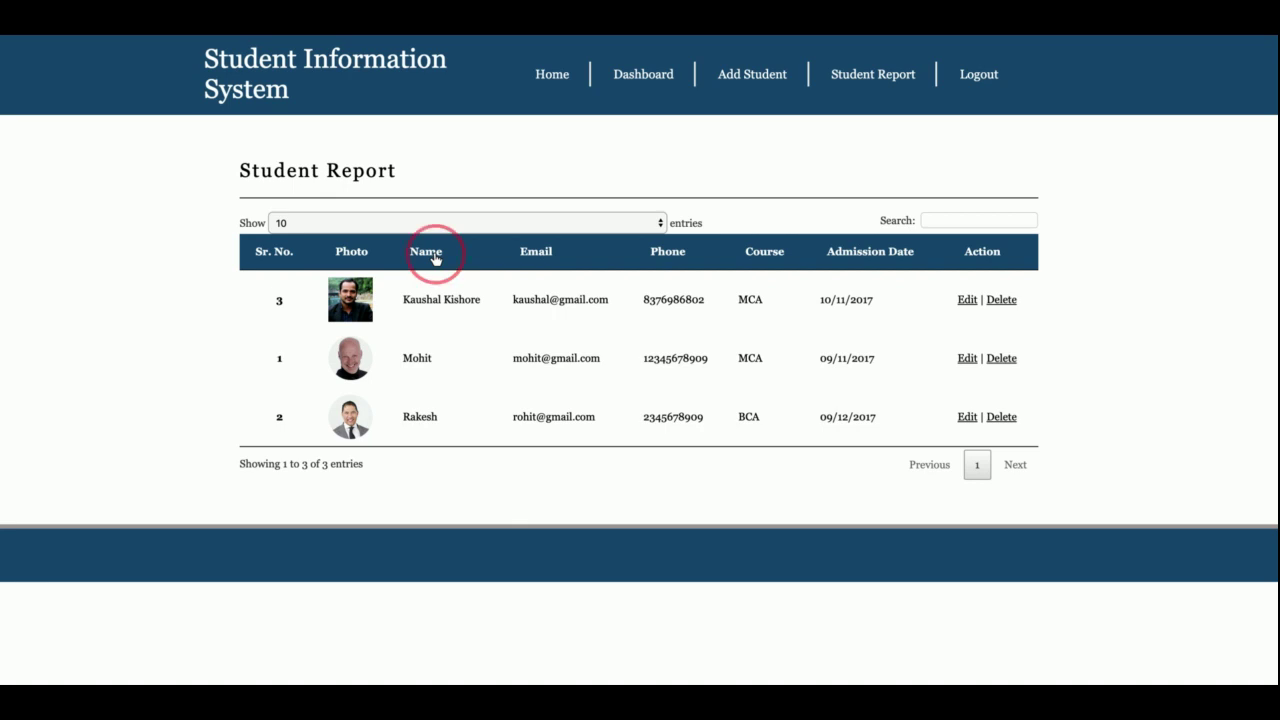
# - Sort the Student Report by email, phone, course and admission date
pyautogui.click(525, 254)
pyautogui.click(525, 254)
pyautogui.click(525, 254)
pyautogui.click(666, 256)
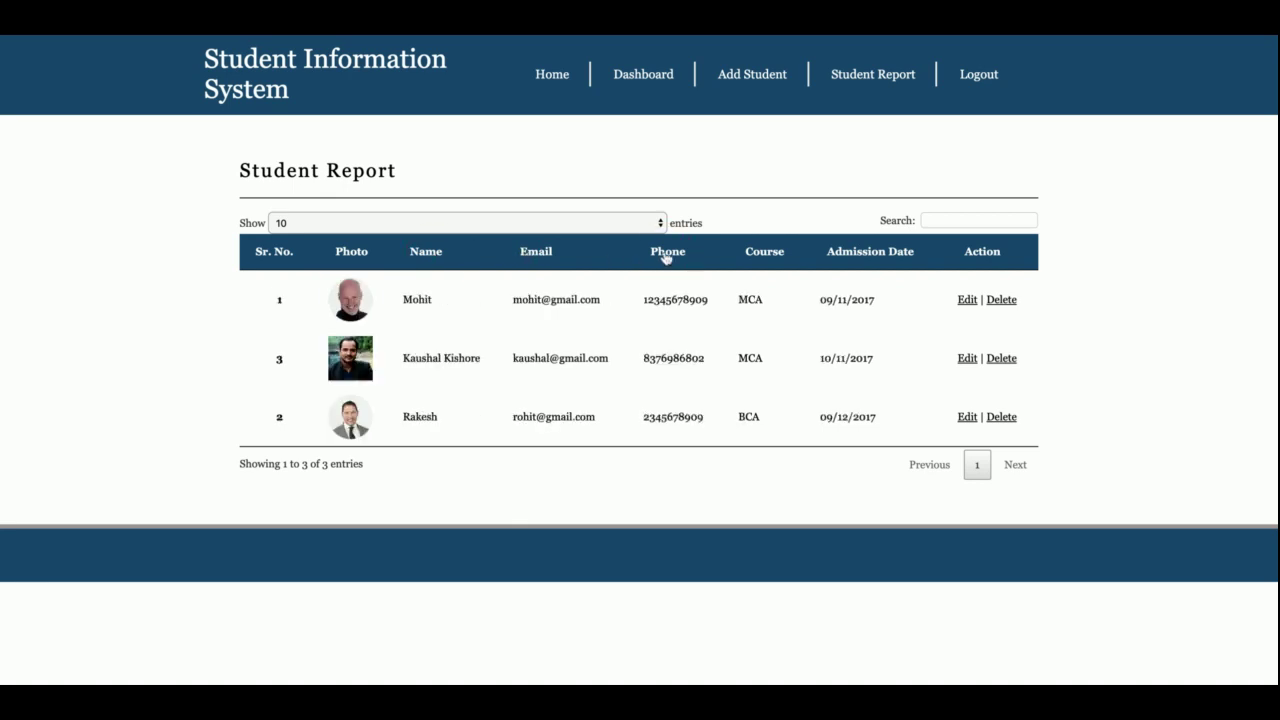
pyautogui.click(783, 253)
pyautogui.click(877, 255)
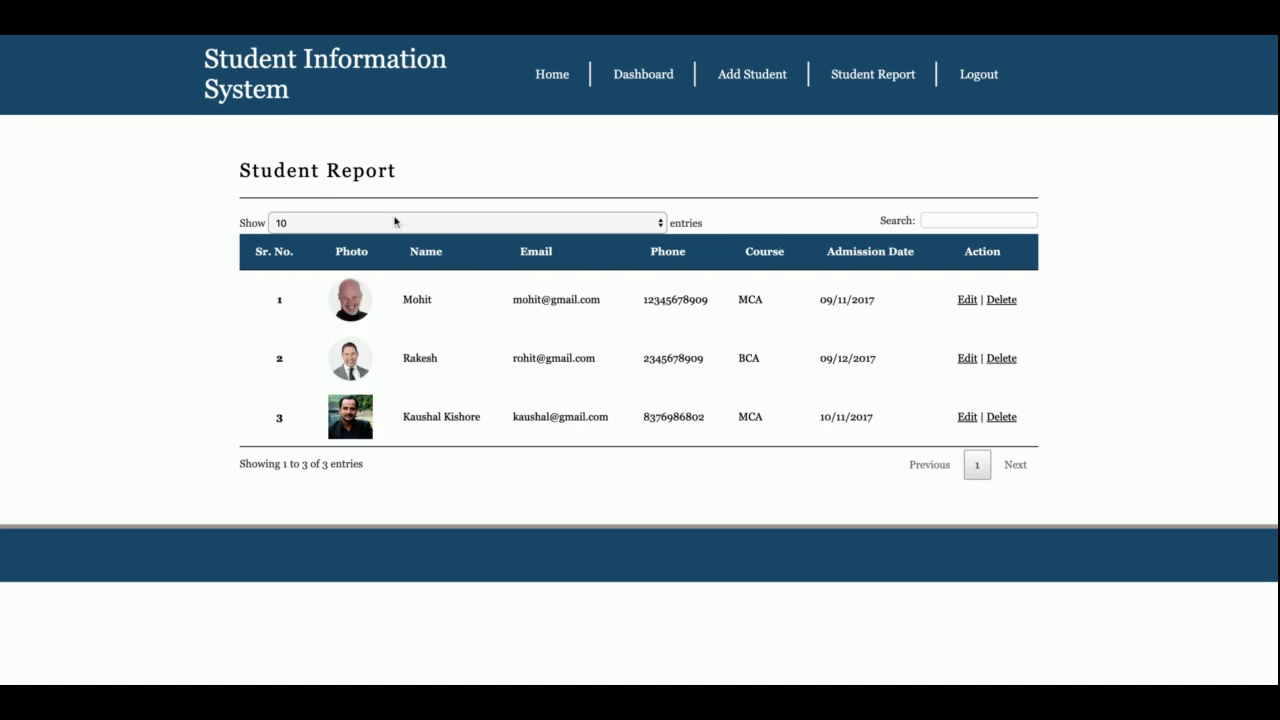
# - Search the student list for 'kaus', then clear the search to show all students
pyautogui.click(942, 220)
pyautogui.write('ka')
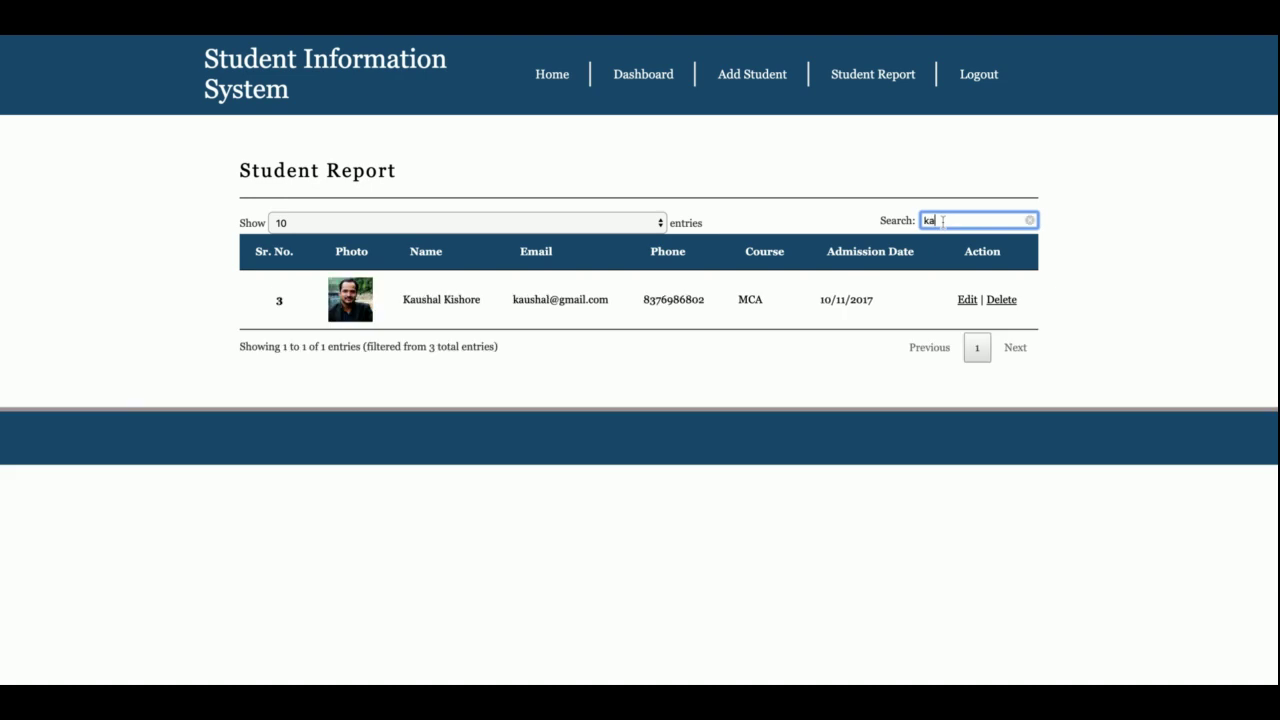
pyautogui.write('us')
pyautogui.press('BackSpace')
pyautogui.press('BackSpace')
pyautogui.press('BackSpace')
pyautogui.press('BackSpace')
pyautogui.click(968, 302)
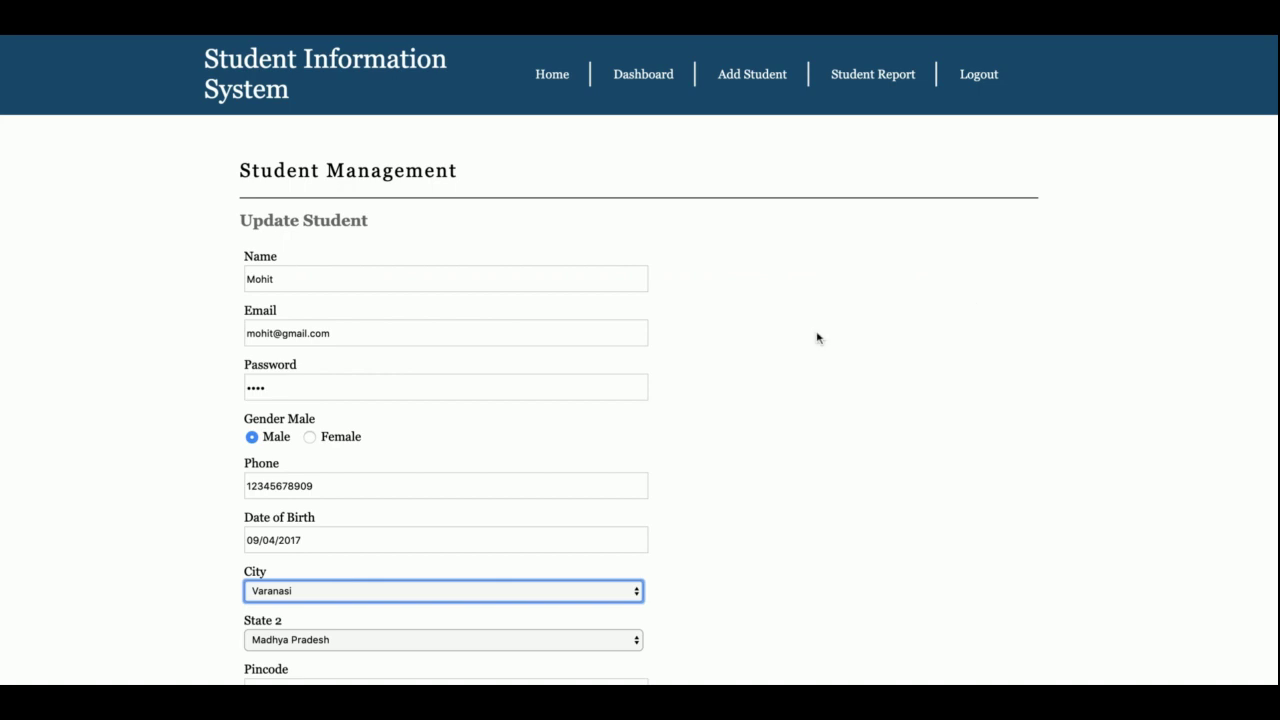
pyautogui.scroll(-10, 817, 338)
pyautogui.click(641, 76)
pyautogui.click(849, 76)
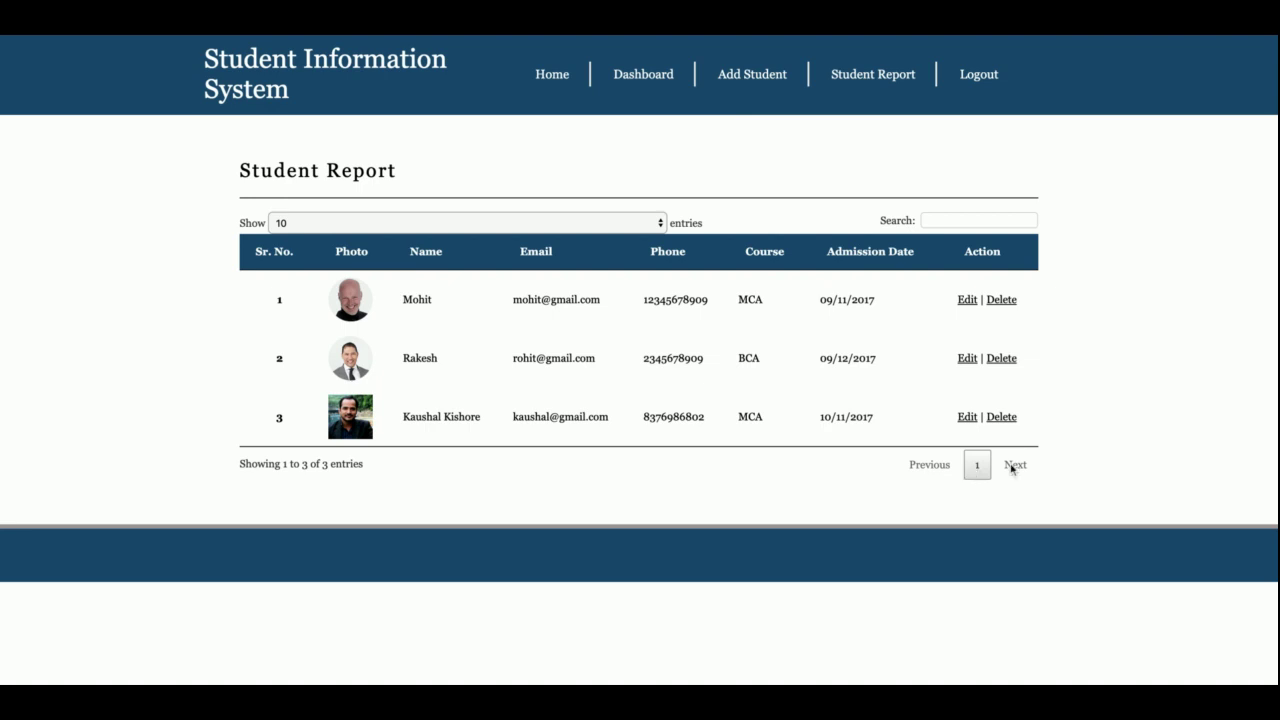
# - Check the entries-per-page options, then delete the first student's record
pyautogui.click(355, 222)
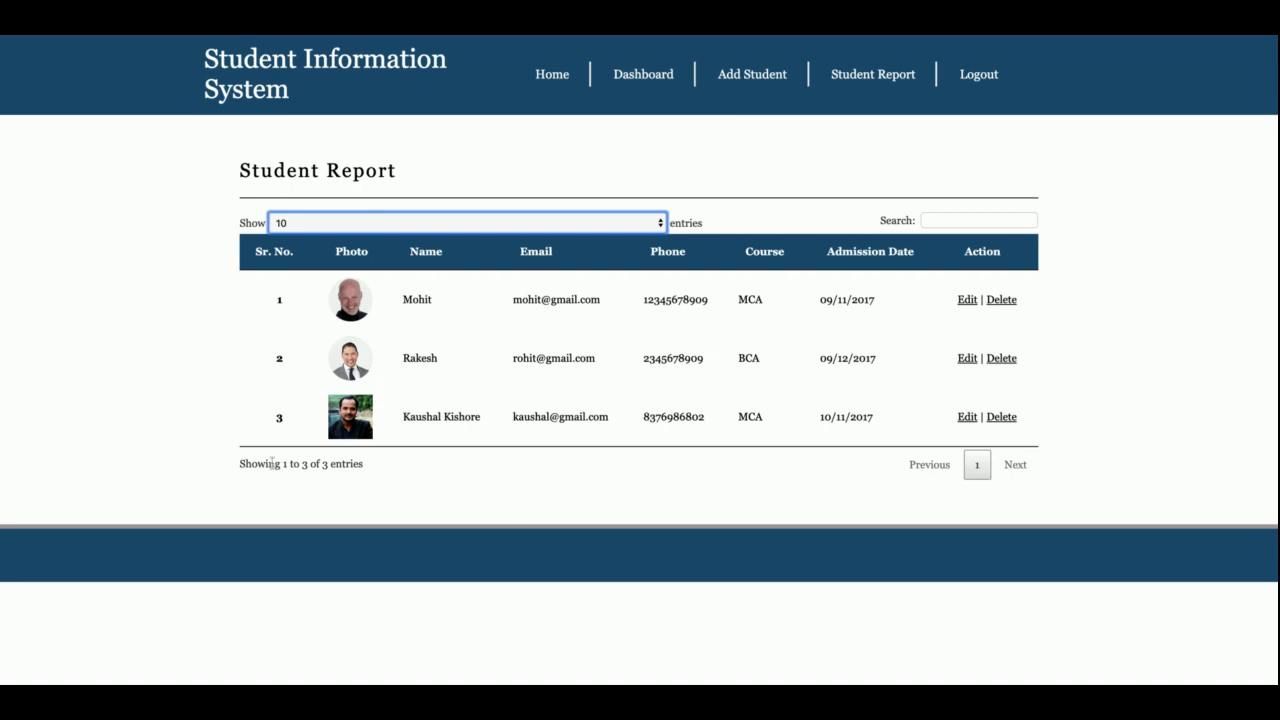
pyautogui.tripleClick(272, 463)
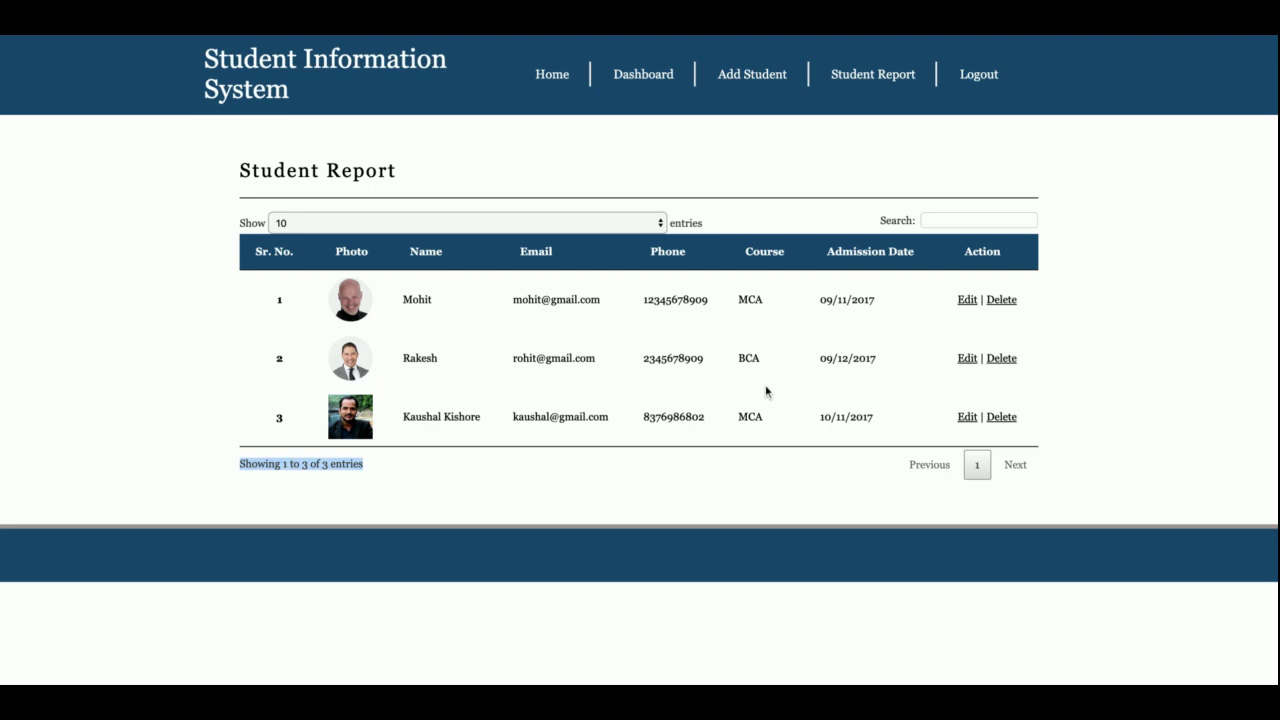
pyautogui.click(1008, 303)
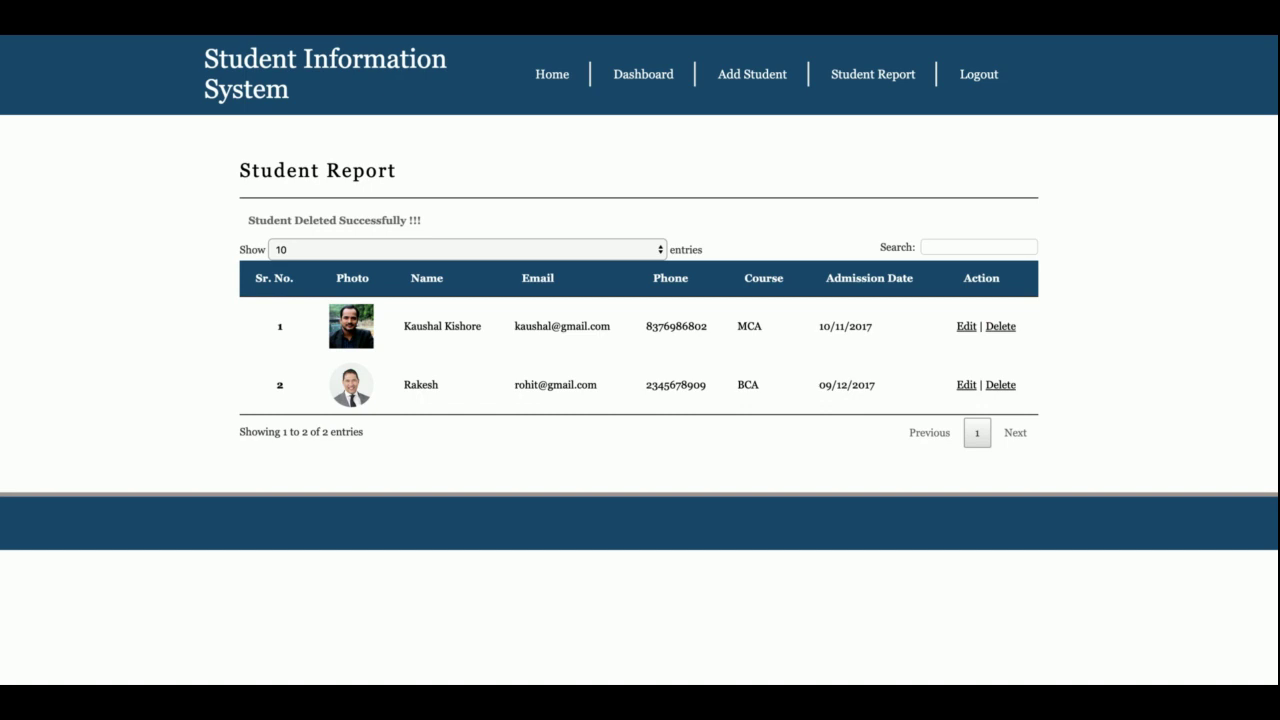
# - View the Change Password form from the dashboard, then log out
pyautogui.click(636, 75)
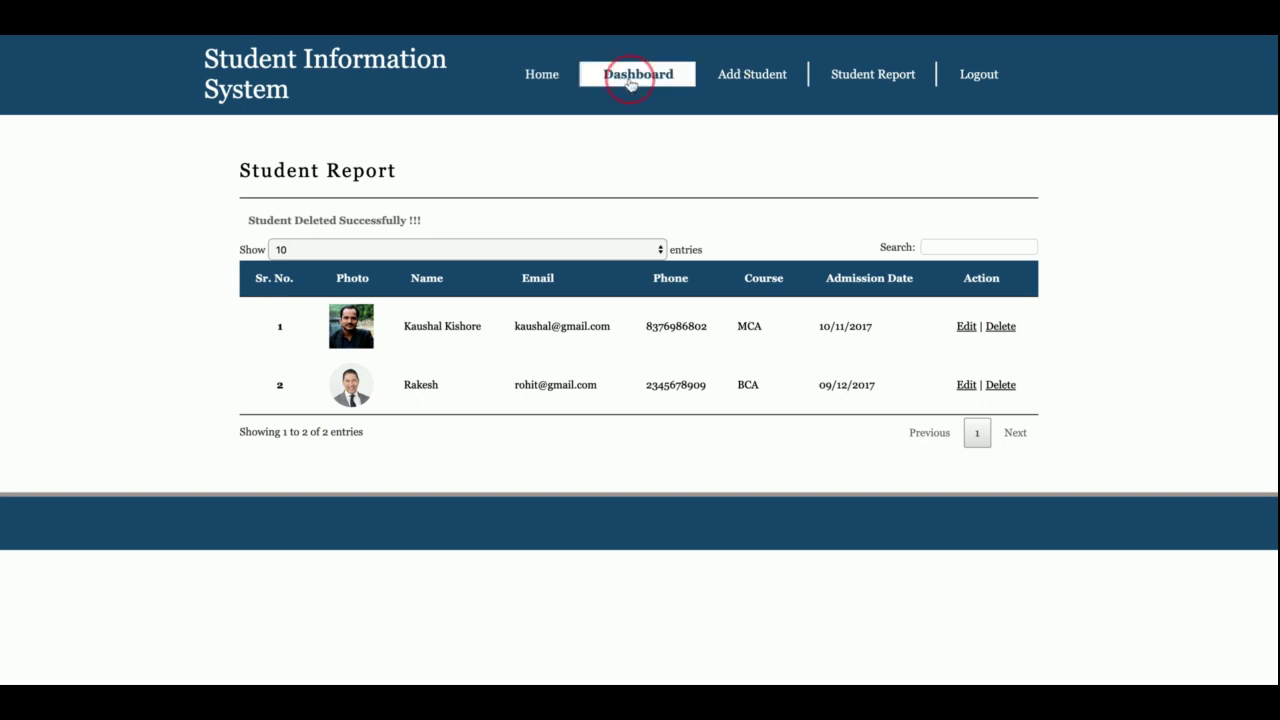
pyautogui.click(376, 309)
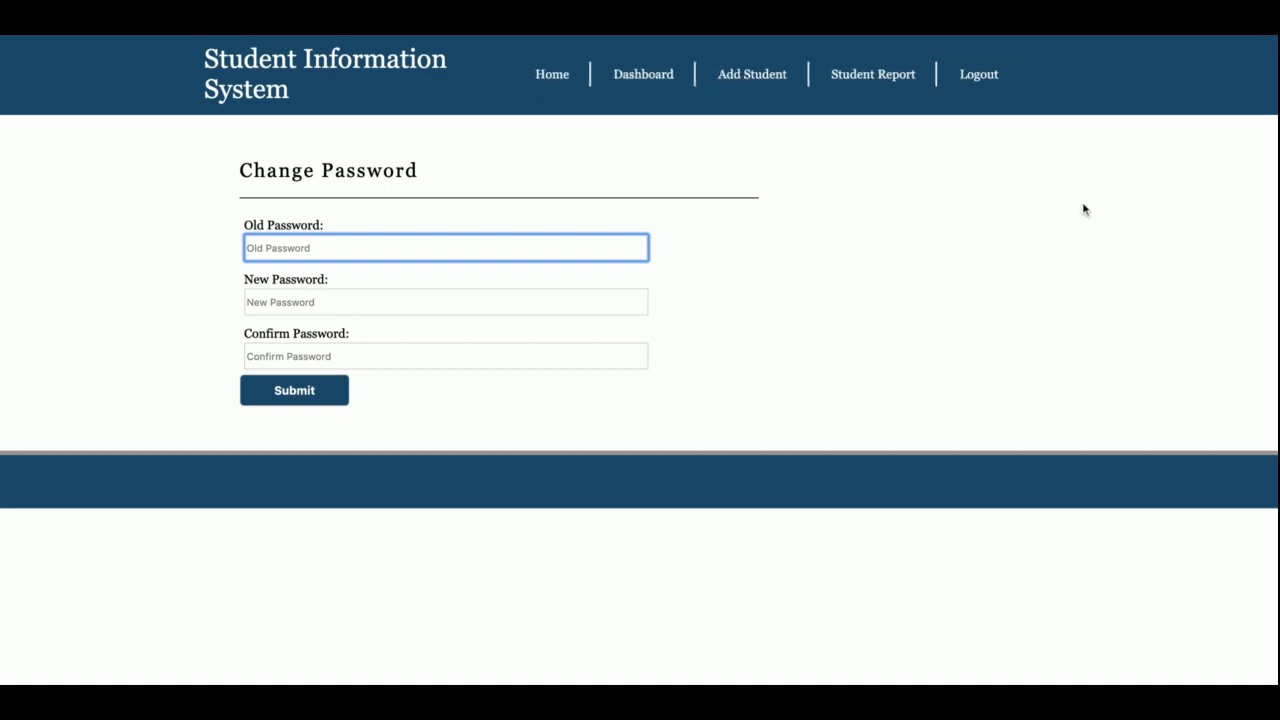
pyautogui.click(969, 86)
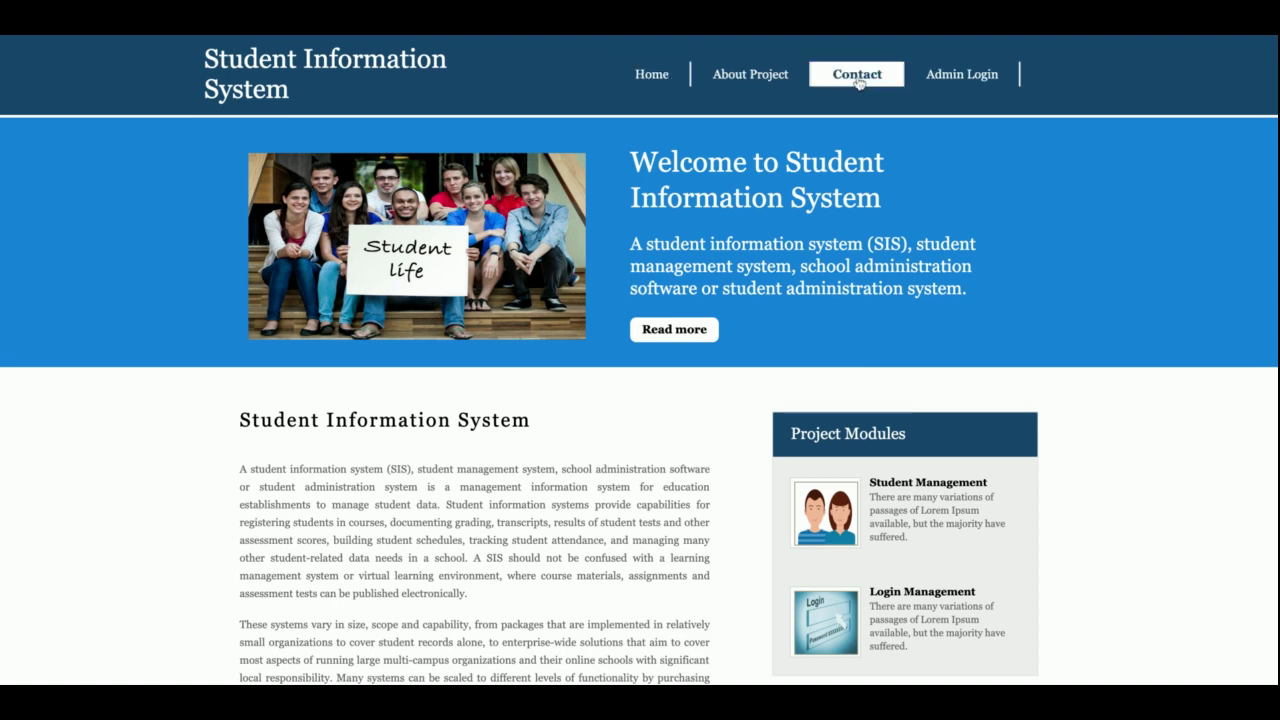
# - Sign back in as administrator with saved credentials, then log out to the home page
pyautogui.click(967, 84)
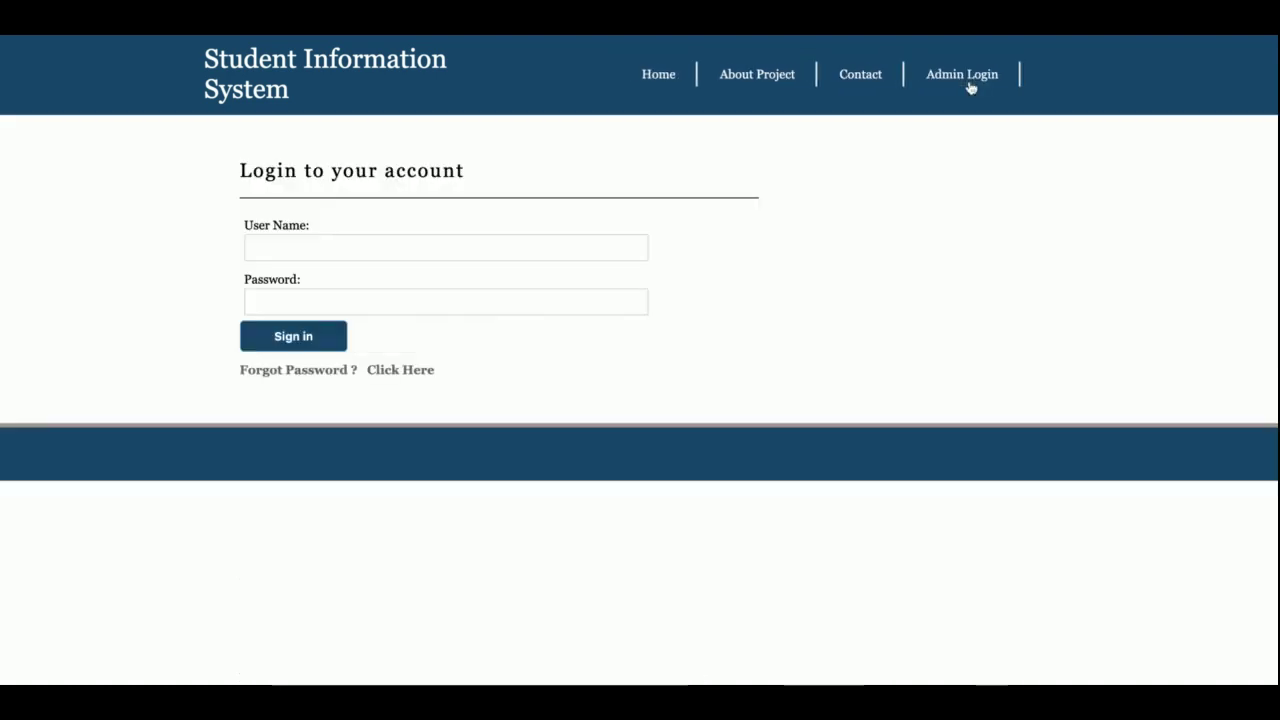
pyautogui.click(300, 341)
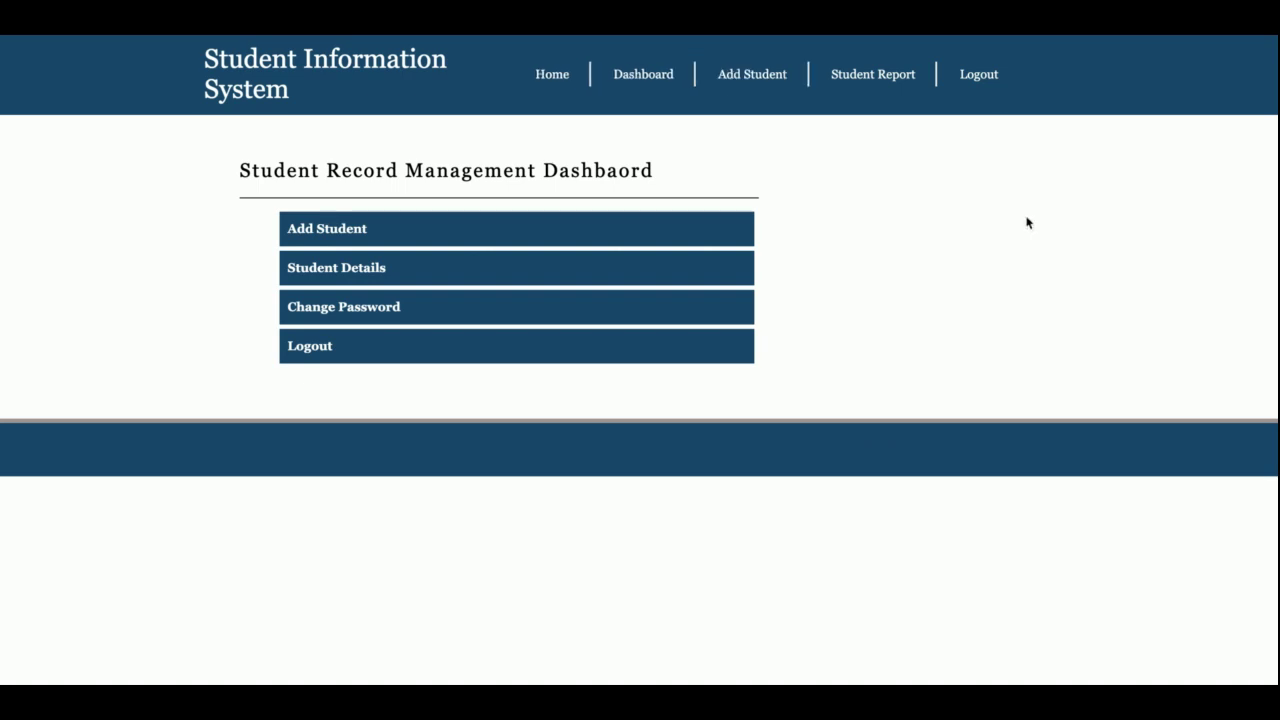
pyautogui.click(997, 82)
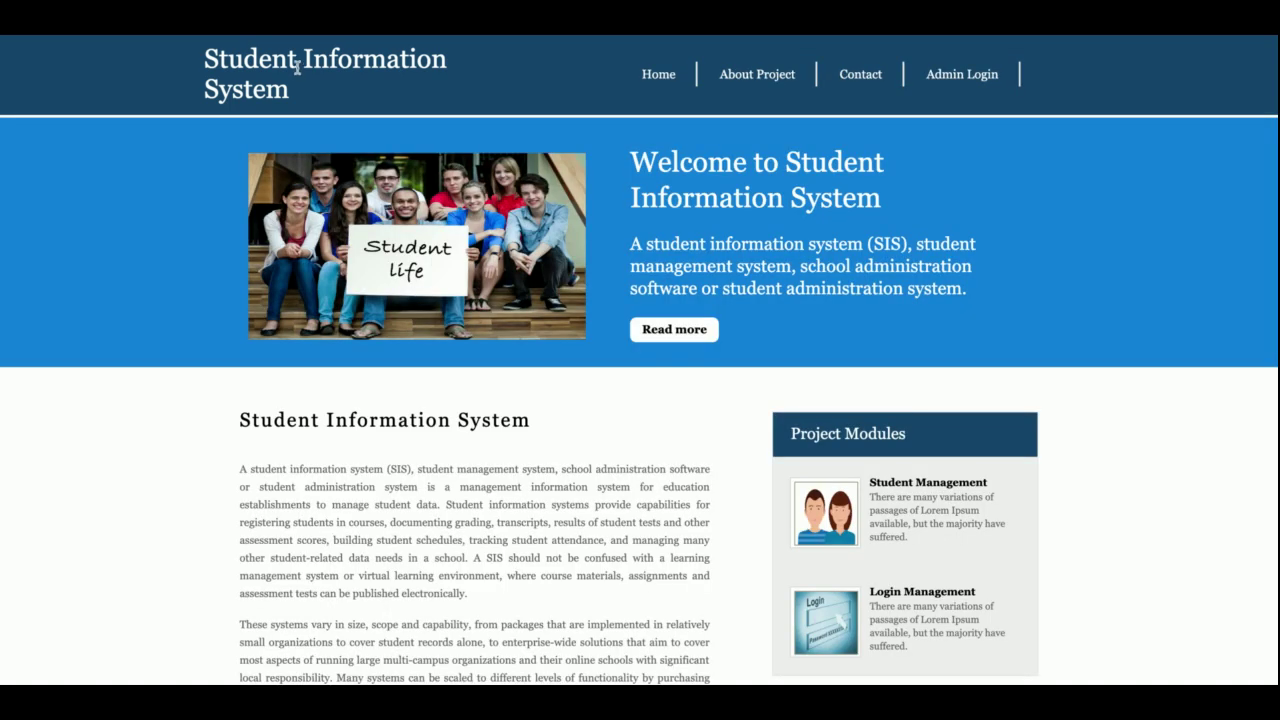